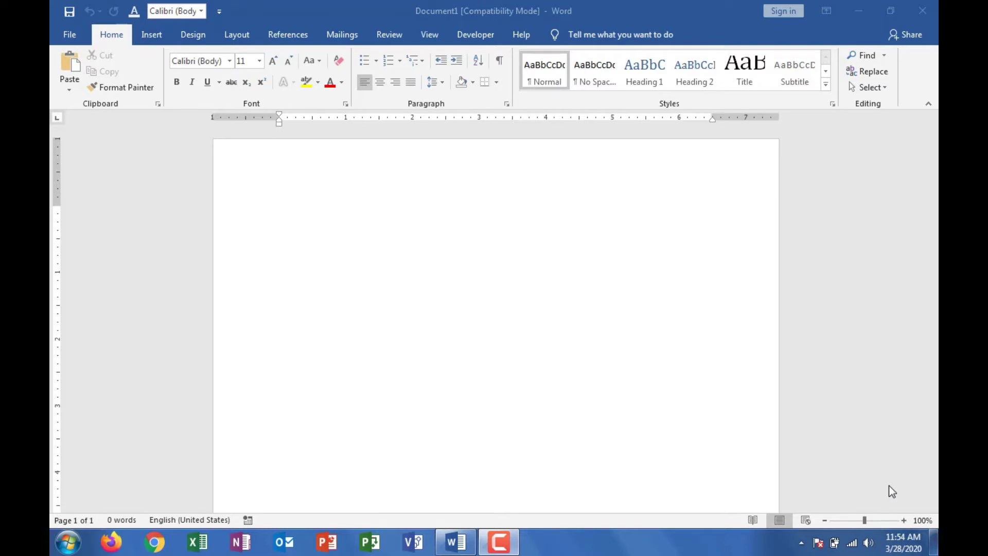
# Generate five paragraphs of sample text in the blank document with =rand()
pyautogui.click(536, 294)
pyautogui.write('=ra')
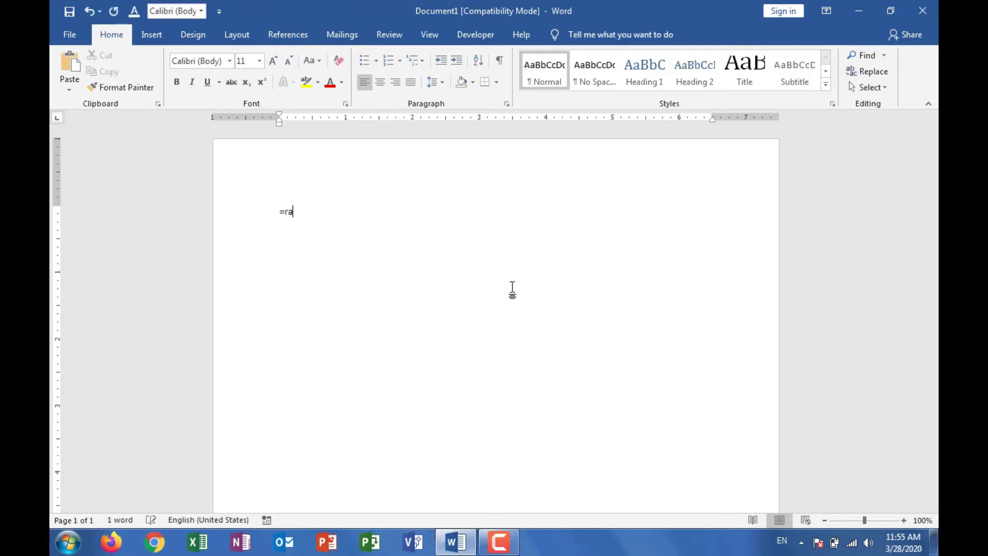
pyautogui.write('nd()')
pyautogui.press('Return')
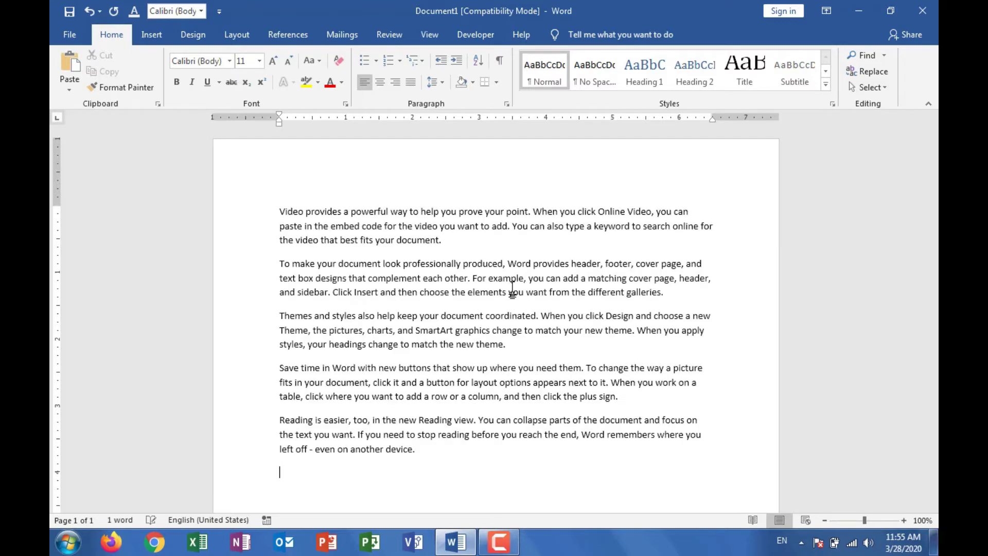
# Insert a new line reading "Part 1" above the first paragraph
pyautogui.press('Up')
pyautogui.press('Up')
pyautogui.press('Up')
pyautogui.press('Up')
pyautogui.press('Up')
pyautogui.press('Up')
pyautogui.press('Up')
pyautogui.press('Up')
pyautogui.press('Up')
pyautogui.press('Up')
pyautogui.press('Up')
pyautogui.press('Up')
pyautogui.press('Up')
pyautogui.press('Up')
pyautogui.press('Up')
pyautogui.press('Return')
pyautogui.press('Up')
pyautogui.write('part 1')
# Generate a second block of sample text with =rand() on the empty line after the last paragraph
pyautogui.press('Down')
pyautogui.press('Down')
pyautogui.press('Down')
pyautogui.press('Down')
pyautogui.press('Down')
pyautogui.press('Down')
pyautogui.press('Down')
pyautogui.press('Down')
pyautogui.press('Down')
pyautogui.press('Down')
pyautogui.press('Down')
pyautogui.press('Down')
pyautogui.press('Down')
pyautogui.press('Down')
pyautogui.press('Down')
pyautogui.press('Down')
pyautogui.press('Up')
pyautogui.press('Up')
pyautogui.press('Down')
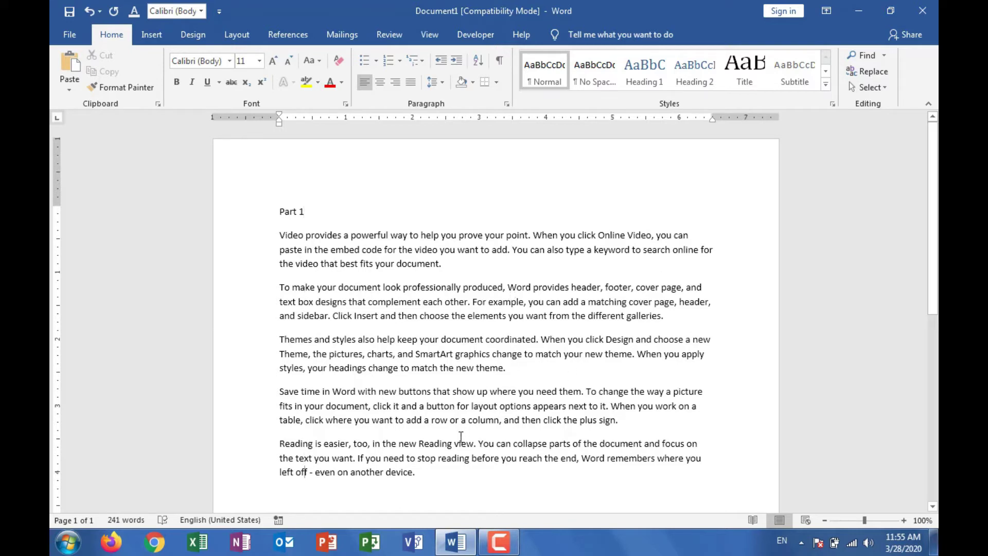
pyautogui.click(435, 470)
pyautogui.press('Down')
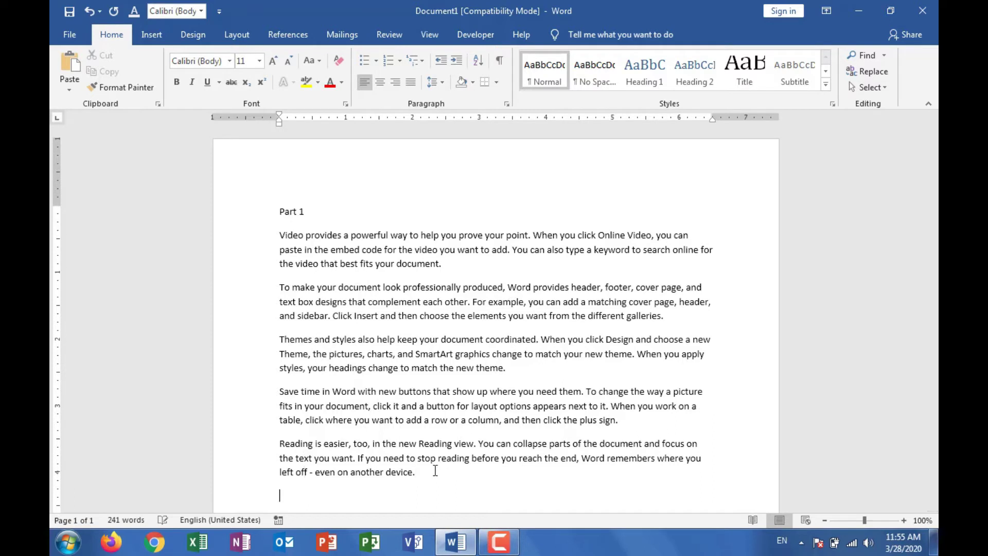
pyautogui.write('=rand()')
pyautogui.press('Return')
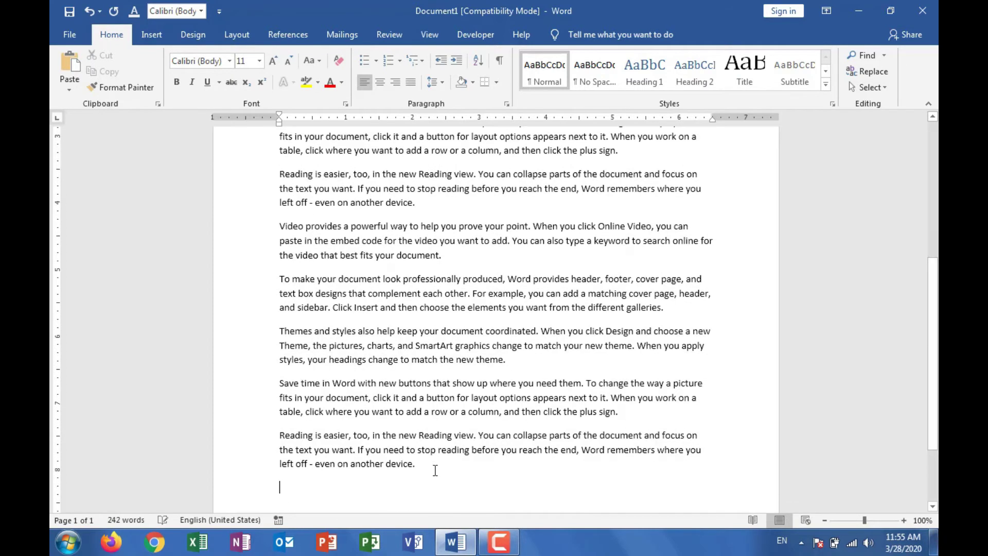
# Add a "Part 2" line at the end of the document and generate sample text beneath it with =rand()
pyautogui.write('pa')
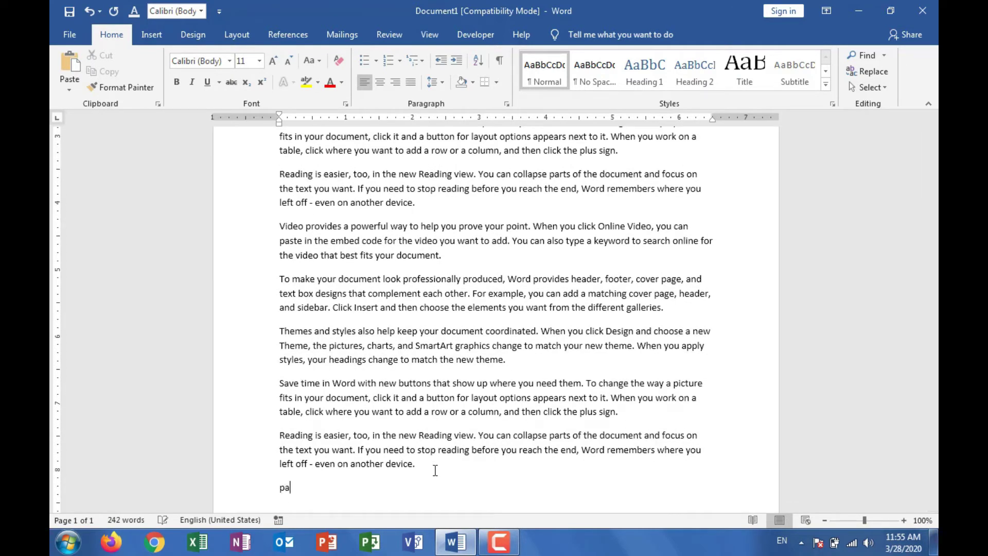
pyautogui.write('rt 2')
pyautogui.press('Return')
pyautogui.write('=ra')
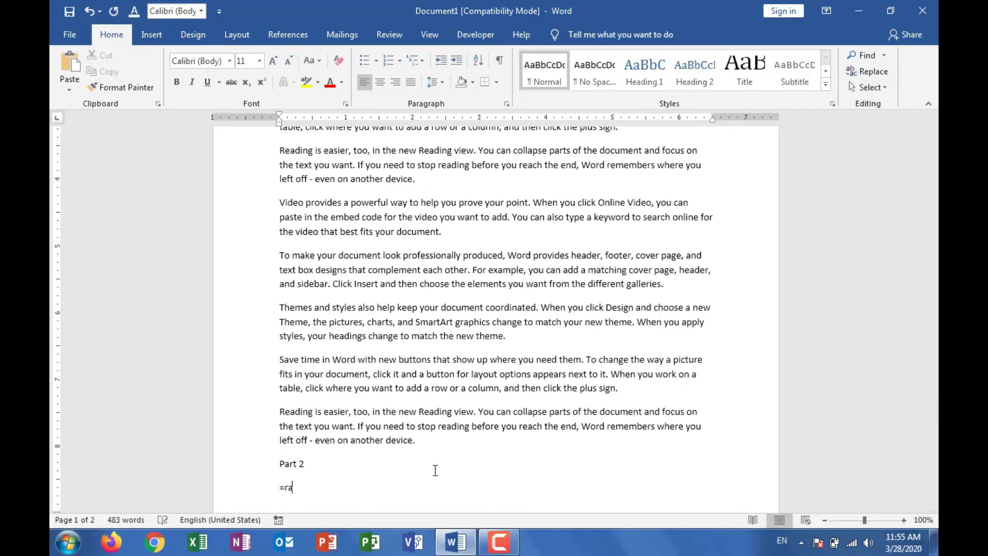
pyautogui.write('nd()')
pyautogui.press('Return')
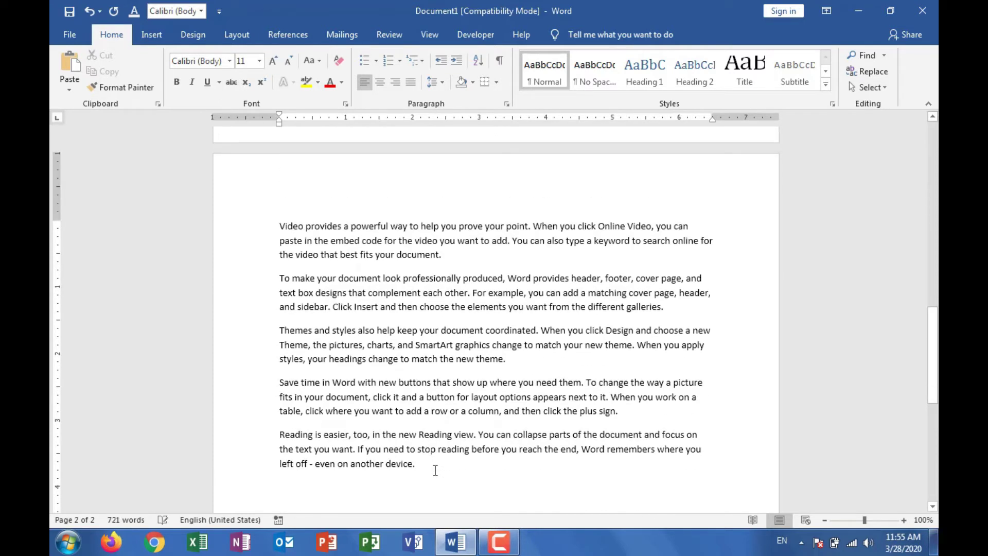
# Add a "Part 3" line at the end of the document and generate sample text beneath it with =rand()
pyautogui.write('part 3')
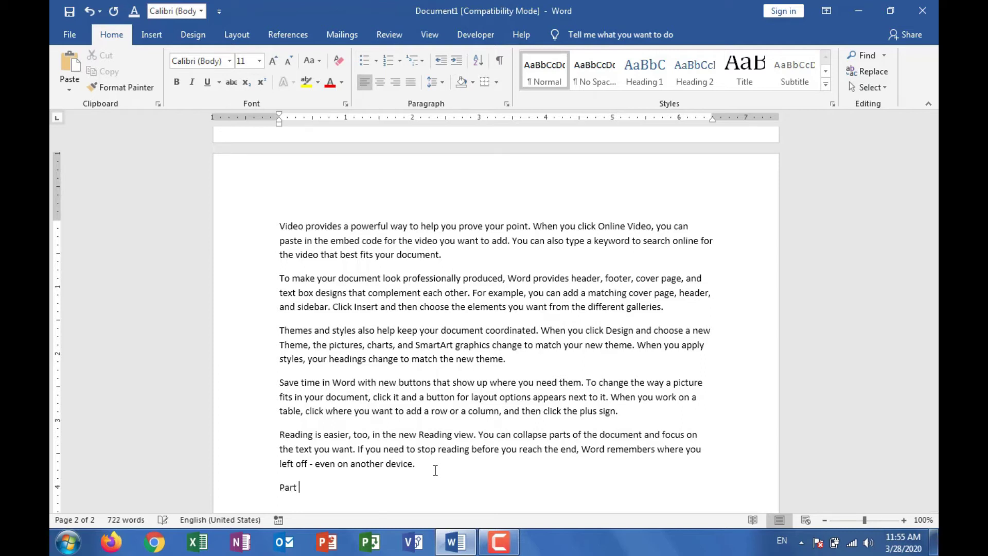
pyautogui.press('Return')
pyautogui.write('=rand()')
pyautogui.press('Return')
# Cut the first "Themes and styles" paragraph under Part 1 from the document
pyautogui.press('Up')
pyautogui.press('Up')
pyautogui.press('Up')
pyautogui.press('Up')
pyautogui.press('Up')
pyautogui.press('Up')
pyautogui.press('Up')
pyautogui.press('Up')
pyautogui.press('Up')
pyautogui.press('Up')
pyautogui.press('Up')
pyautogui.press('Up')
pyautogui.press('Up')
pyautogui.press('Up')
pyautogui.press('Up')
pyautogui.press('Up')
pyautogui.press('Up')
pyautogui.press('Up')
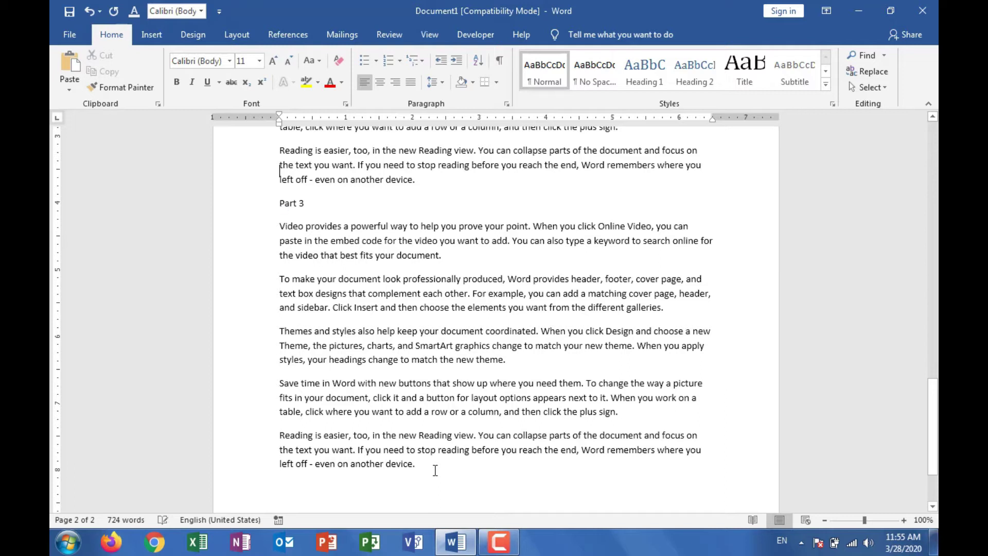
pyautogui.scroll(20, 435, 470)
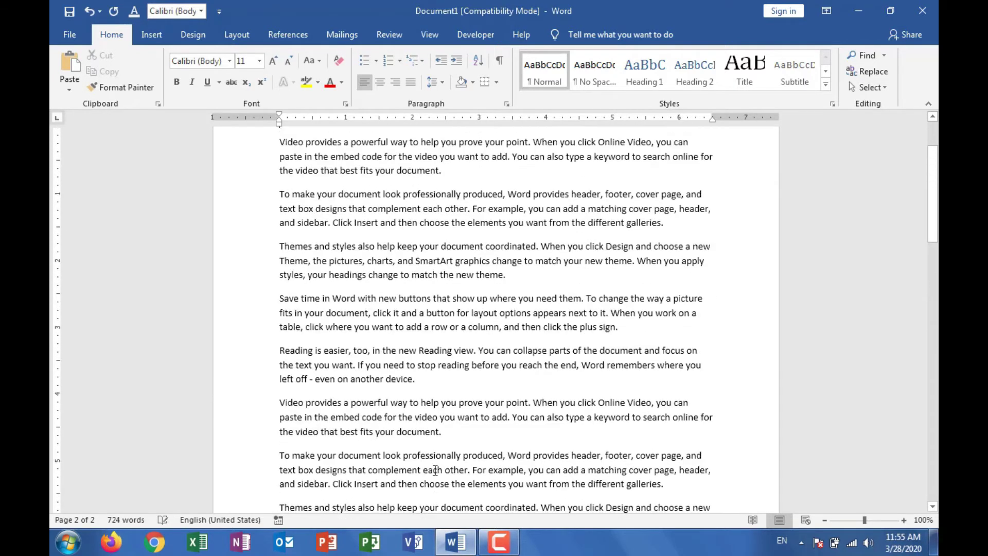
pyautogui.press('Up')
pyautogui.press('Down')
pyautogui.press('Down')
pyautogui.press('Down')
pyautogui.press('Down')
pyautogui.press('Down')
pyautogui.press('Down')
pyautogui.press('Down')
pyautogui.press('Down')
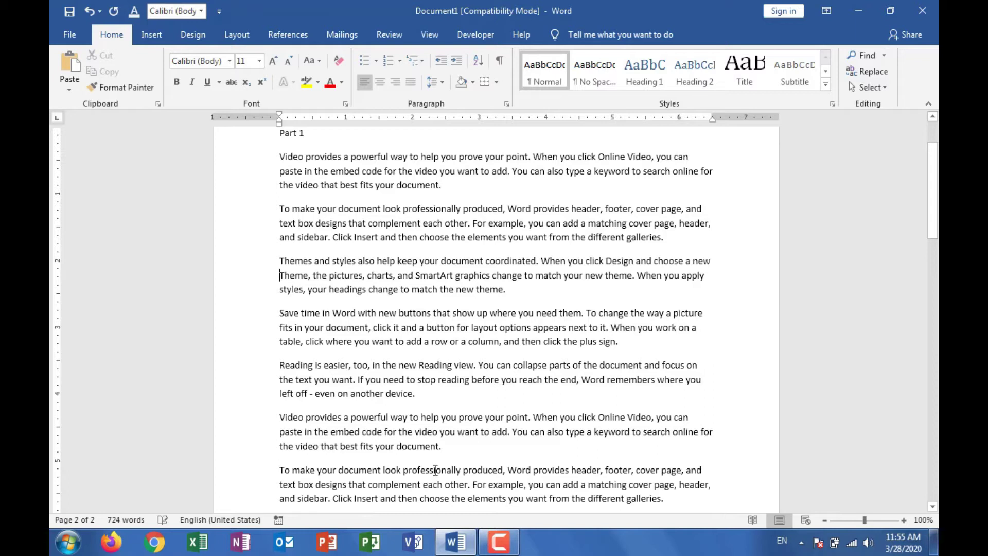
pyautogui.press('Up')
pyautogui.hotkey('shift', 'End')
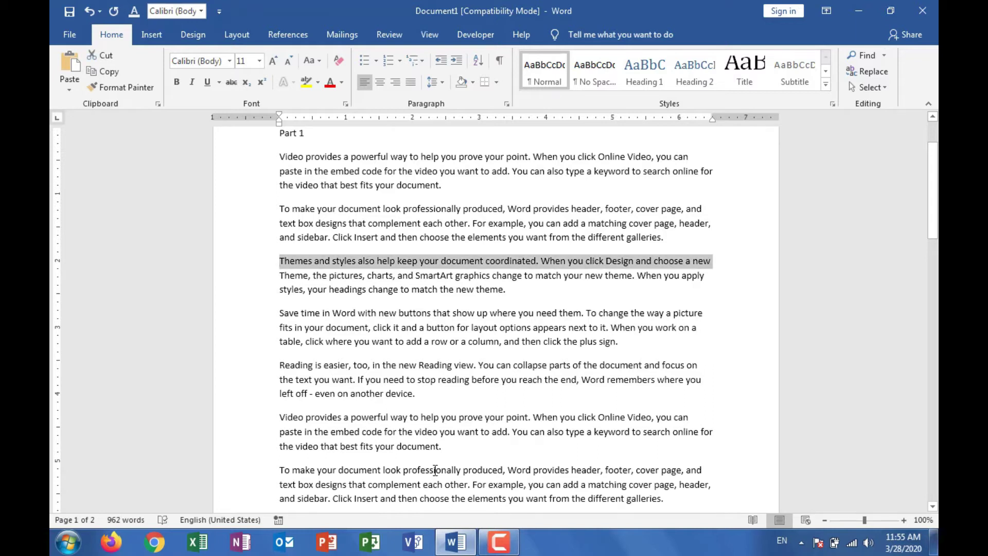
pyautogui.hotkey('shift', 'Down')
pyautogui.hotkey('shift', 'Down')
pyautogui.hotkey('ctrl', 'x')
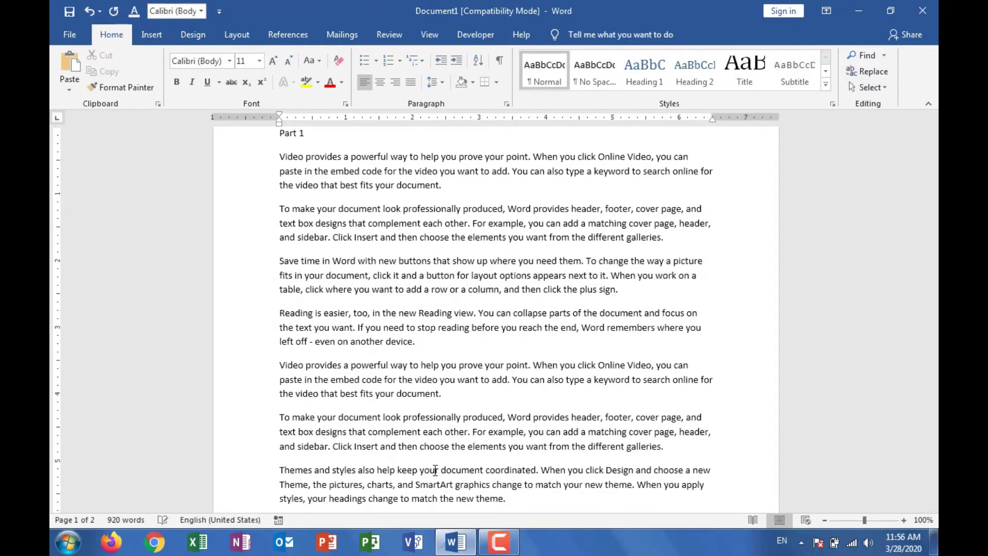
# Cut the repeated "Video provides a powerful way" paragraph in the second half of Part 1
pyautogui.press('Down')
pyautogui.press('Down')
pyautogui.press('Down')
pyautogui.press('Down')
pyautogui.press('Down')
pyautogui.press('Down')
pyautogui.press('Down')
pyautogui.press('Down')
pyautogui.press('Down')
pyautogui.scroll(-3, 435, 470)
pyautogui.scroll(-10, 434, 470)
pyautogui.scroll(5, 435, 470)
pyautogui.scroll(5, 435, 470)
pyautogui.press('Down')
pyautogui.press('Down')
pyautogui.press('Down')
pyautogui.press('Down')
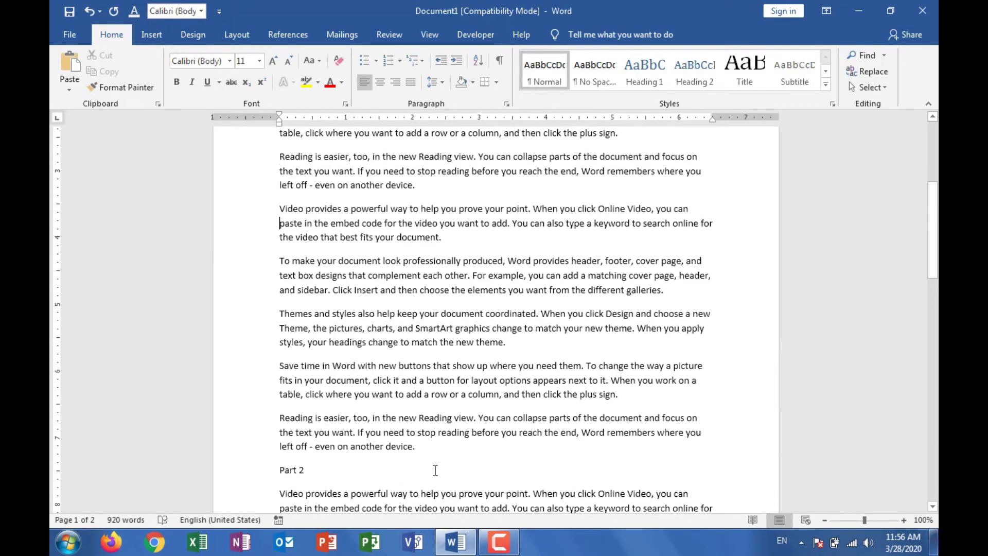
pyautogui.press('Up')
pyautogui.hotkey('shift', 'Down')
pyautogui.hotkey('shift', 'Down')
pyautogui.hotkey('shift', 'Down')
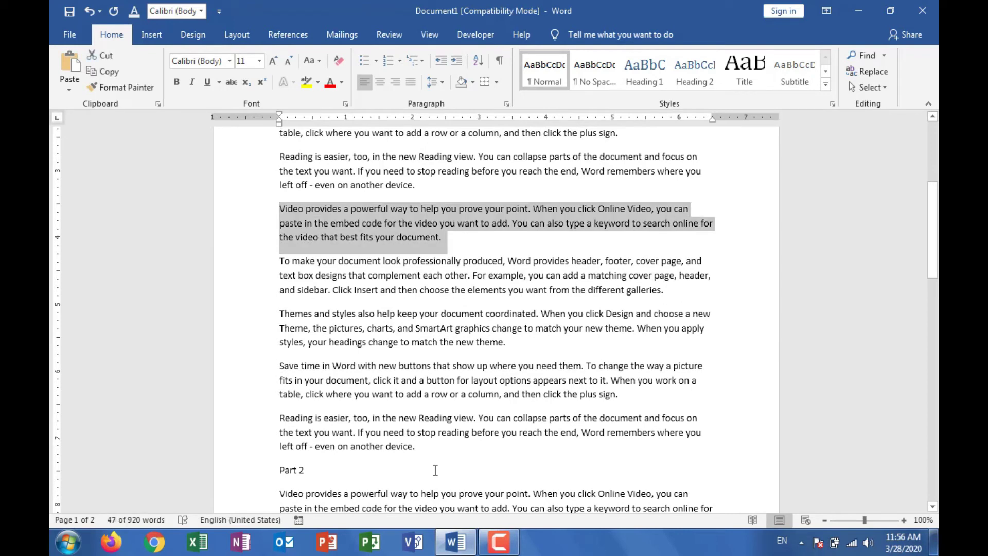
pyautogui.hotkey('ctrl', 'x')
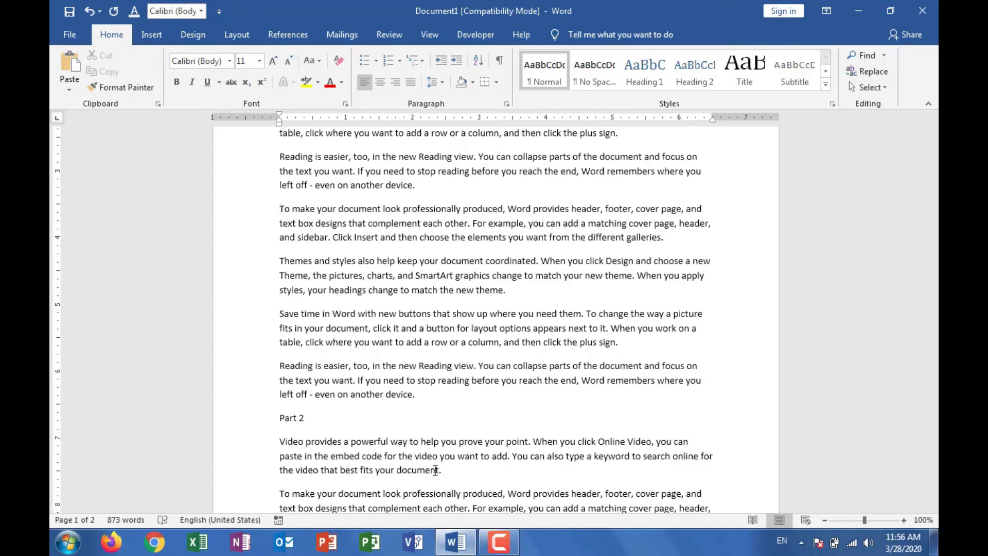
# Apply the Heading 1 style to the "Part 1" line
pyautogui.press('Up')
pyautogui.press('Up')
pyautogui.press('Up')
pyautogui.press('Up')
pyautogui.press('Up')
pyautogui.press('Up')
pyautogui.press('Up')
pyautogui.press('Up')
pyautogui.press('Up')
pyautogui.press('Up')
pyautogui.press('Up')
pyautogui.press('Up')
pyautogui.press('Up')
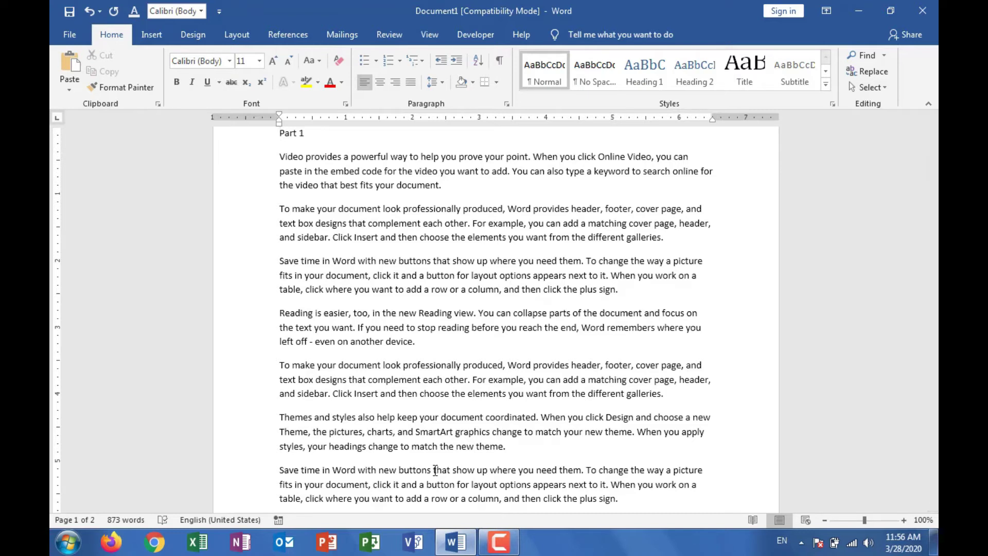
pyautogui.hotkey('shift', 'Down')
pyautogui.hotkey('shift', 'Right')
pyautogui.hotkey('shift', 'Right')
pyautogui.hotkey('shift', 'Right')
pyautogui.hotkey('shift', 'Right')
pyautogui.hotkey('shift', 'Right')
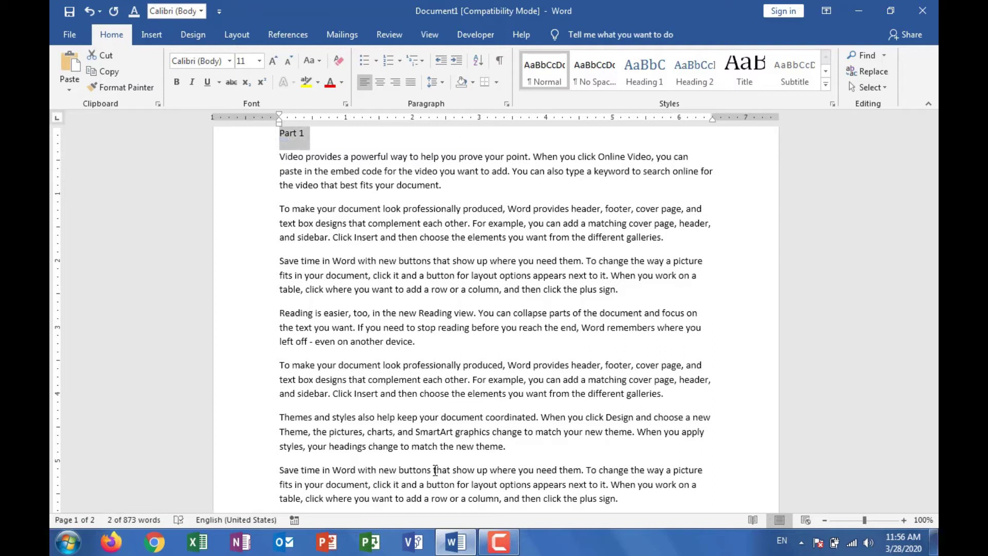
pyautogui.click(642, 81)
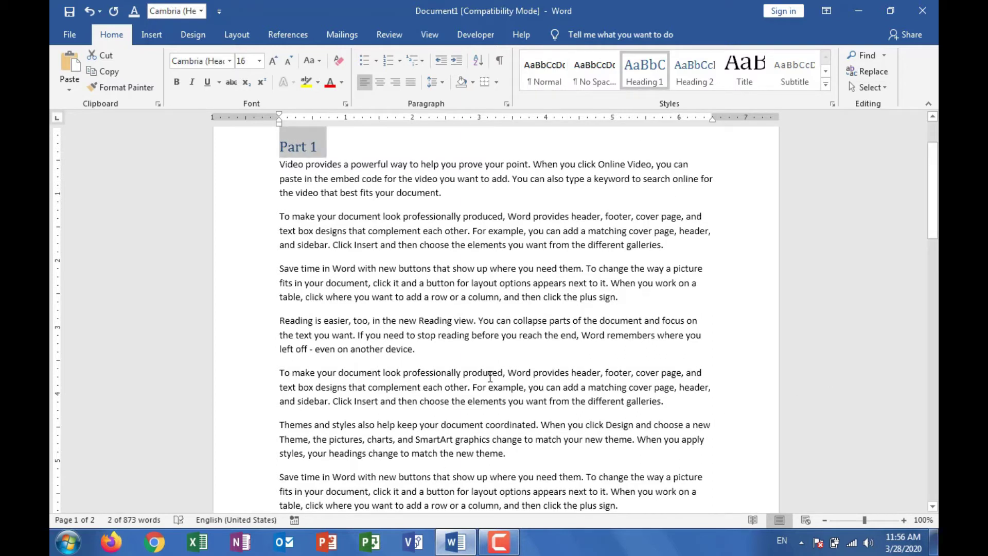
# Apply the Heading 1 style to the "Part 2" line
pyautogui.press('Down')
pyautogui.press('Up')
pyautogui.press('Down')
pyautogui.press('Down')
pyautogui.press('Down')
pyautogui.press('Down')
pyautogui.press('Down')
pyautogui.press('Down')
pyautogui.press('Down')
pyautogui.press('Down')
pyautogui.press('Down')
pyautogui.press('Down')
pyautogui.press('Down')
pyautogui.press('Down')
pyautogui.press('Down')
pyautogui.press('Down')
pyautogui.press('Down')
pyautogui.press('Down')
pyautogui.press('Down')
pyautogui.press('Down')
pyautogui.press('Down')
pyautogui.press('Down')
pyautogui.press('Down')
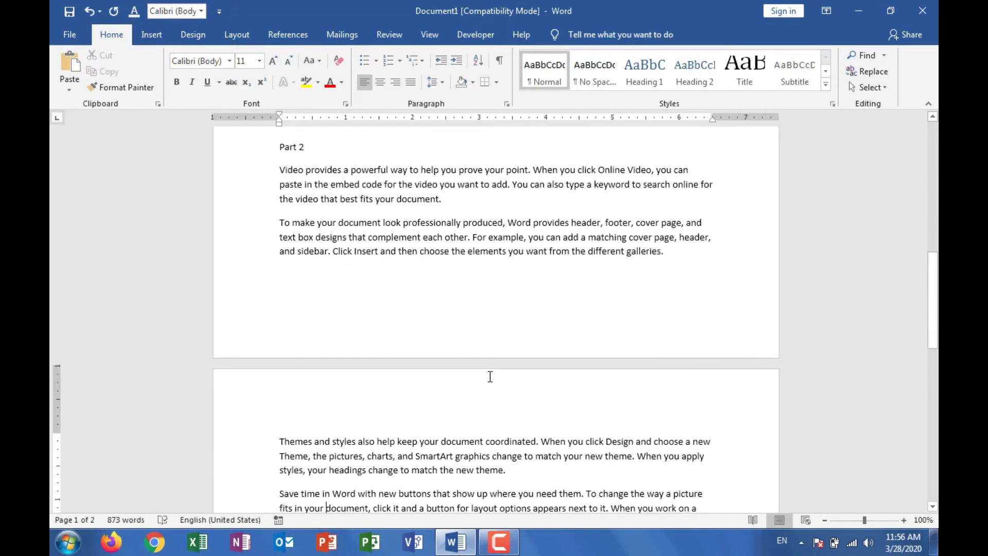
pyautogui.press('Up')
pyautogui.press('Up')
pyautogui.press('Up')
pyautogui.press('Up')
pyautogui.press('Left')
pyautogui.press('Right')
pyautogui.hotkey('shift', 'Left')
pyautogui.hotkey('shift', 'Left')
pyautogui.hotkey('shift', 'Left')
pyautogui.hotkey('shift', 'Left')
pyautogui.hotkey('shift', 'Left')
pyautogui.hotkey('shift', 'Left')
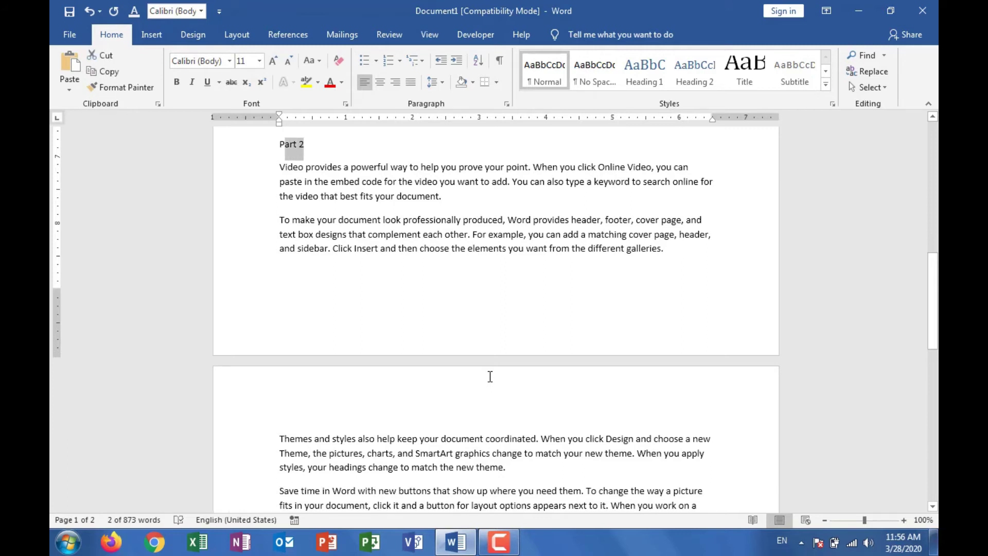
pyautogui.click(644, 72)
# Apply the Heading 1 style to the "Part 3" line
pyautogui.click(406, 460)
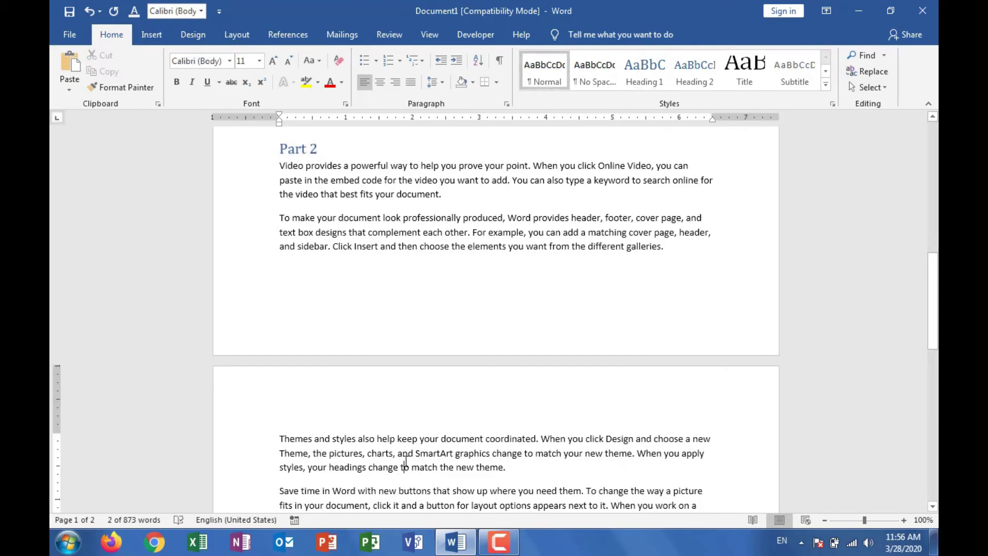
pyautogui.press('Down')
pyautogui.press('pagedown')
pyautogui.press('Up')
pyautogui.press('Up')
pyautogui.press('Up')
pyautogui.press('Up')
pyautogui.press('Up')
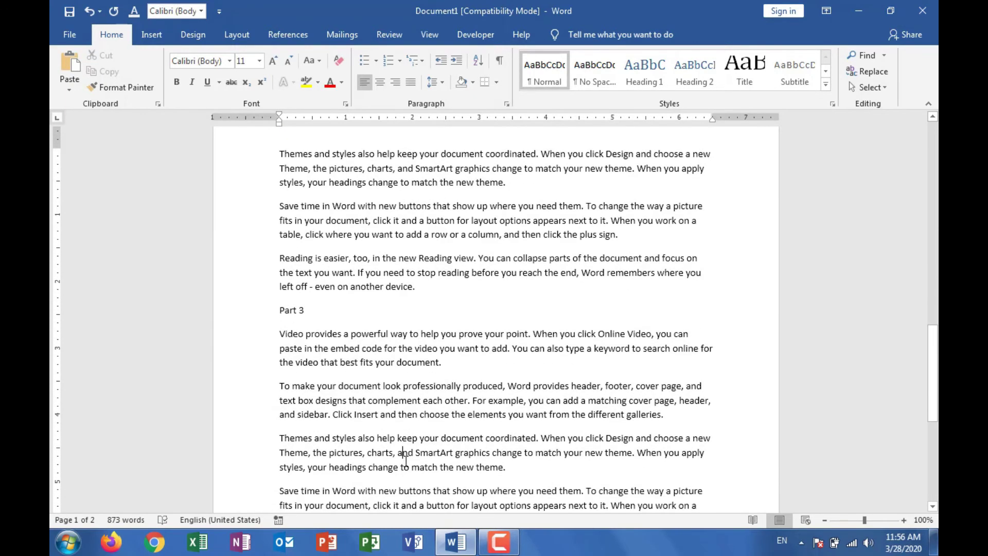
pyautogui.press('Up')
pyautogui.press('Up')
pyautogui.hotkey('shift', 'Left')
pyautogui.hotkey('shift', 'Left')
pyautogui.hotkey('shift', 'Left')
pyautogui.hotkey('shift', 'Left')
pyautogui.hotkey('shift', 'Left')
pyautogui.hotkey('shift', 'Left')
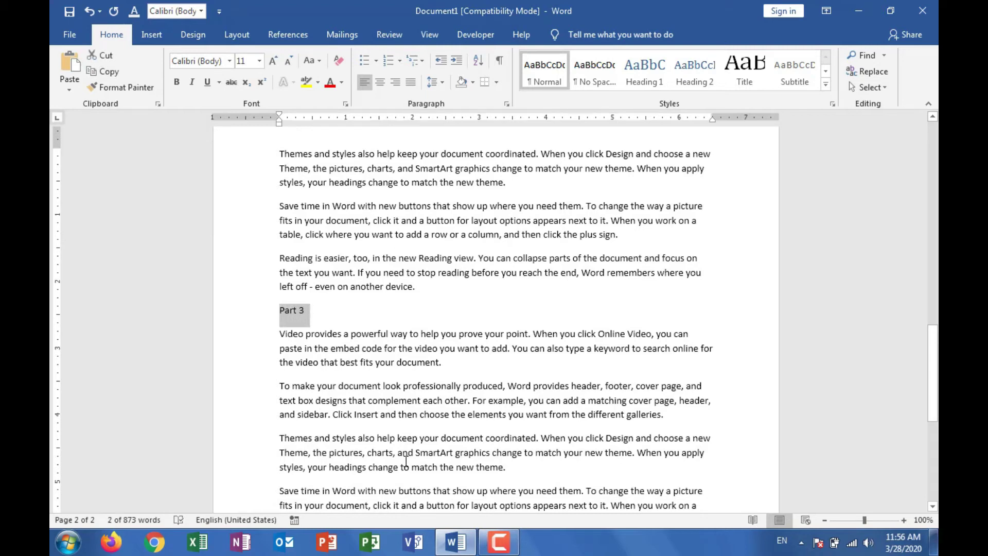
pyautogui.click(650, 84)
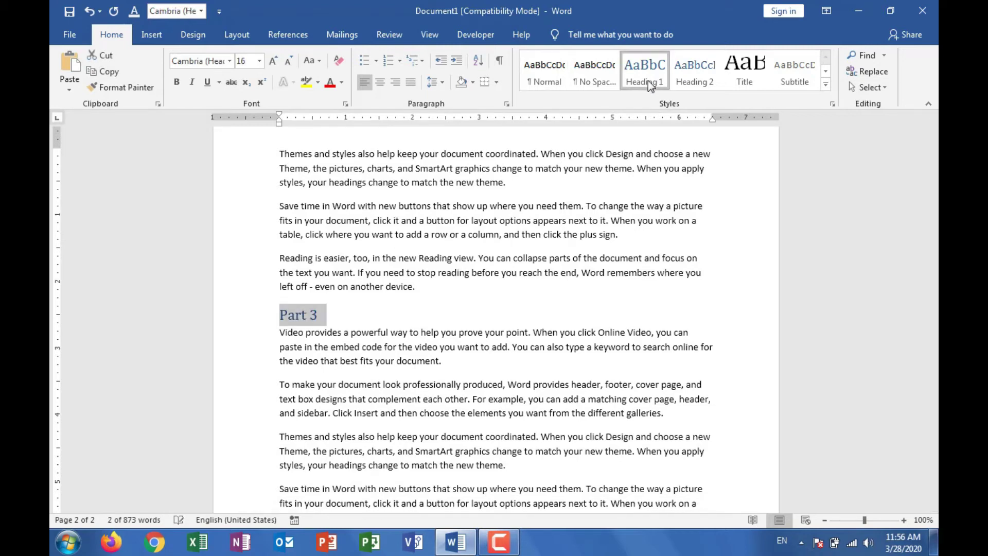
# Add blank lines around the Part 3 heading and insert a hyperlinked cross-reference to the Part 1 heading text above it
pyautogui.click(369, 323)
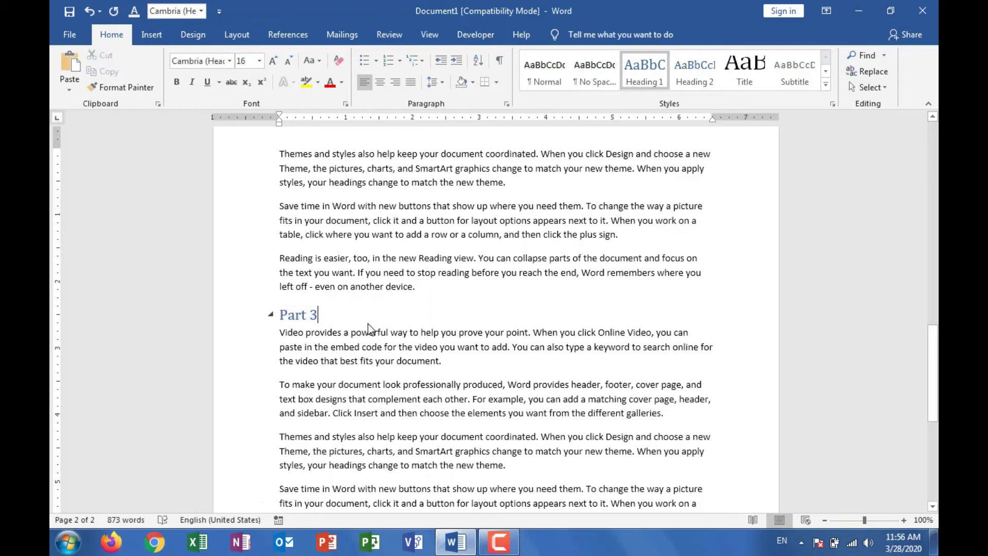
pyautogui.press('Return')
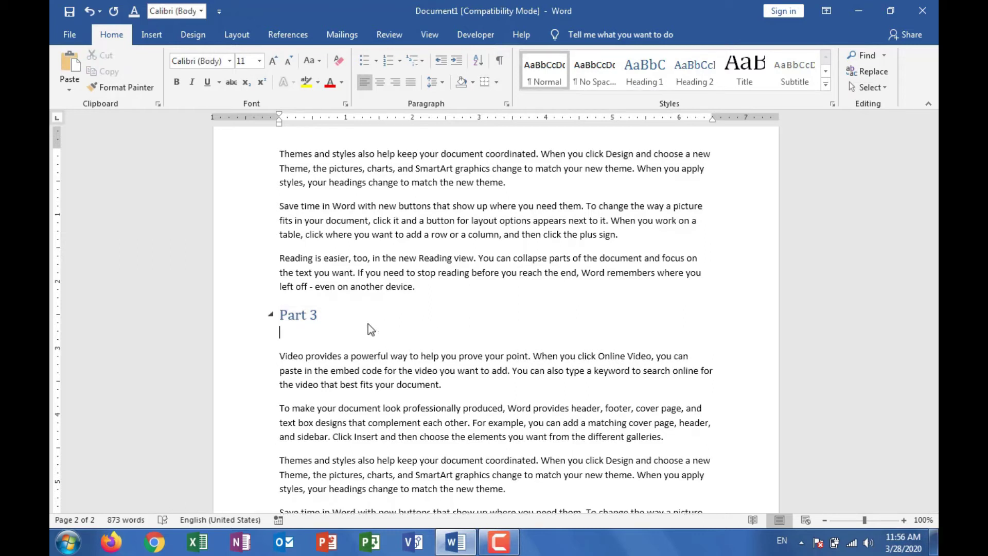
pyautogui.click(289, 36)
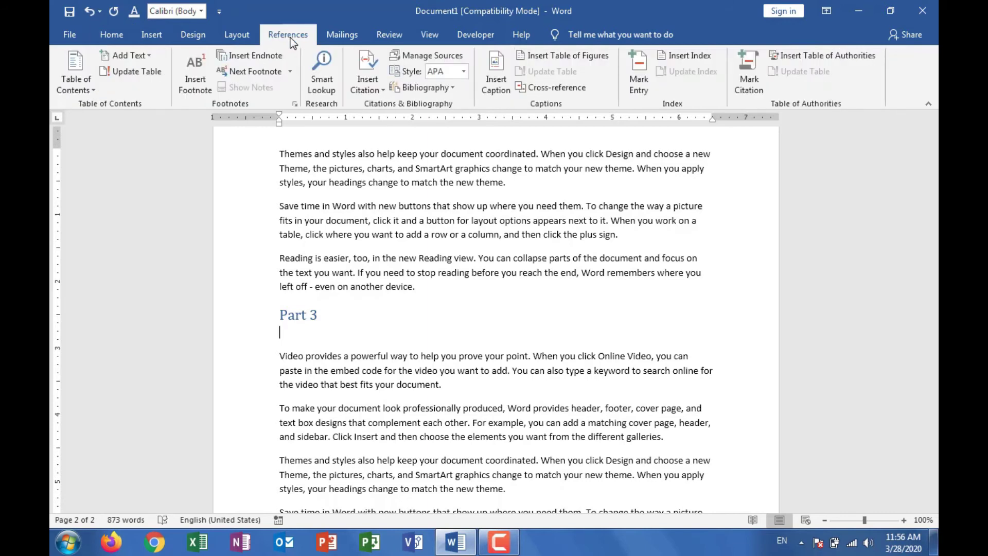
pyautogui.click(537, 93)
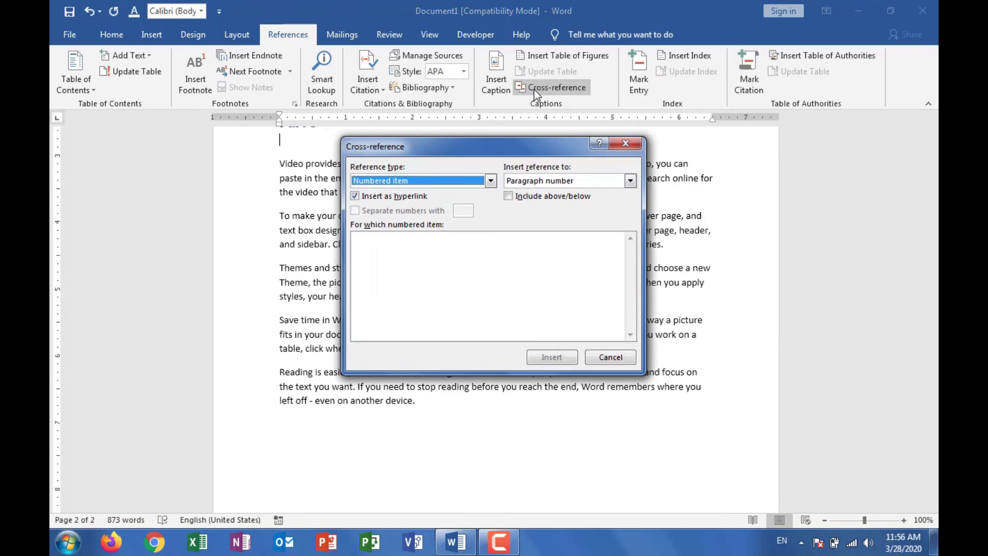
pyautogui.click(470, 181)
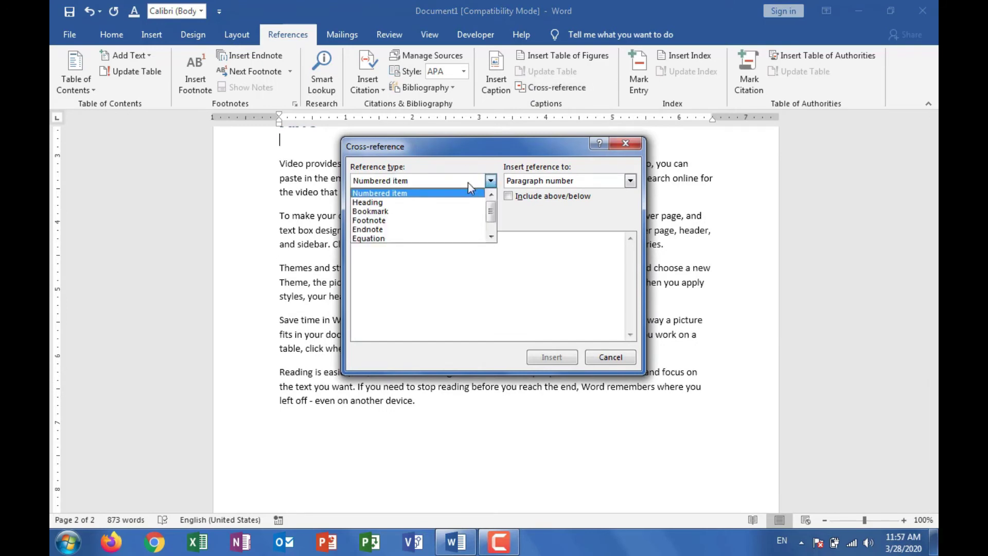
pyautogui.click(404, 201)
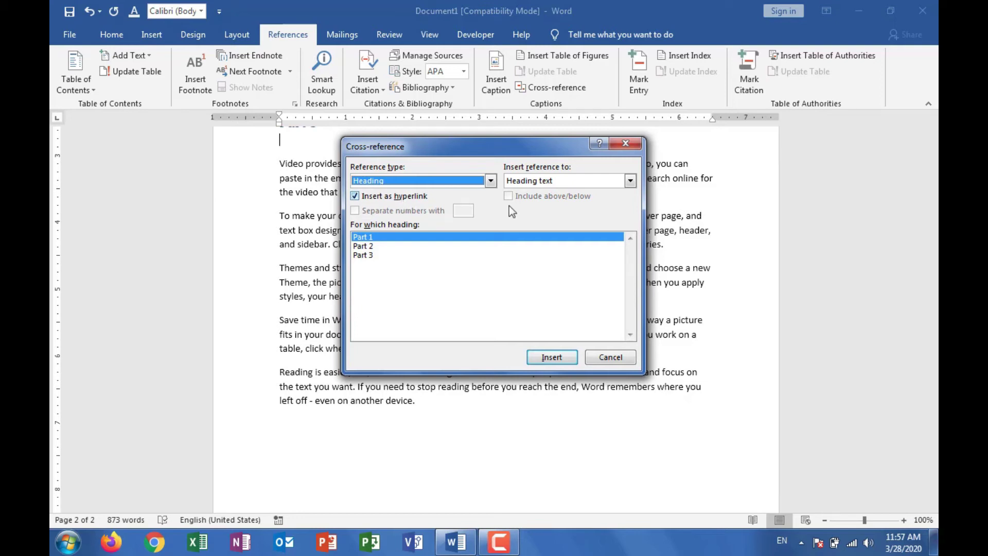
pyautogui.moveTo(934, 407)
pyautogui.mouseDown()
pyautogui.moveTo(931, 380)
pyautogui.moveTo(932, 392)
pyautogui.mouseUp()
pyautogui.click(547, 357)
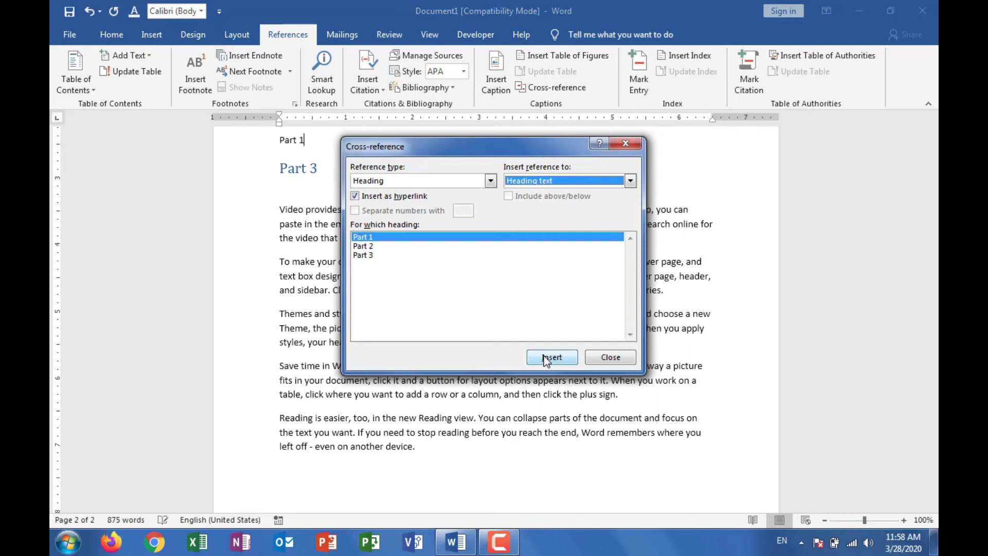
# Insert a cross-reference to the Part 2 heading text on a new line below the Part 1 reference
pyautogui.click(294, 191)
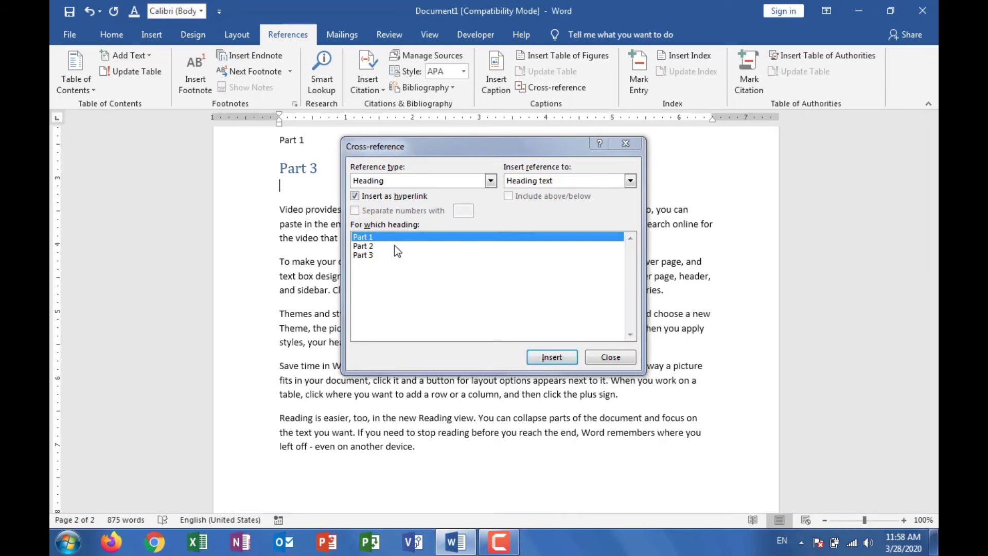
pyautogui.tripleClick(301, 144)
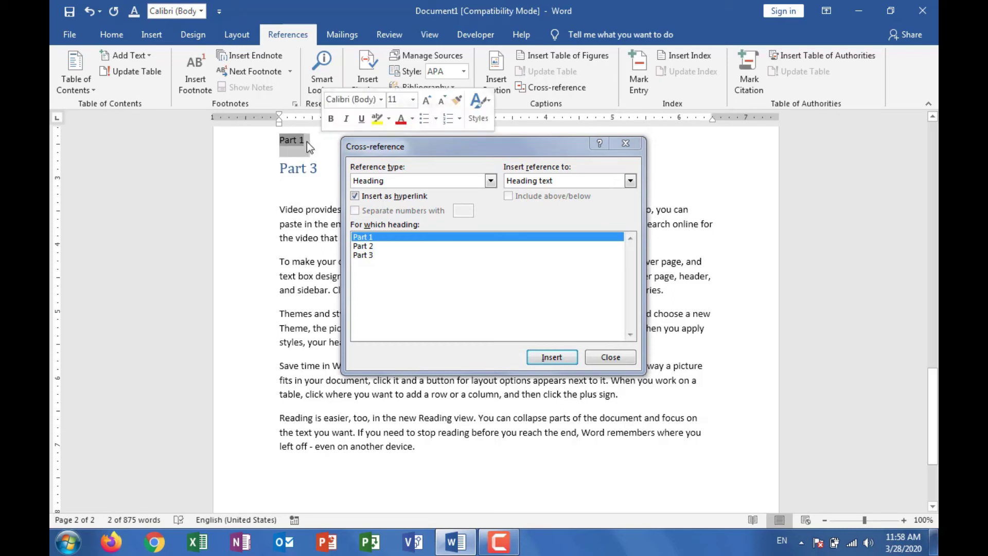
pyautogui.press('Return')
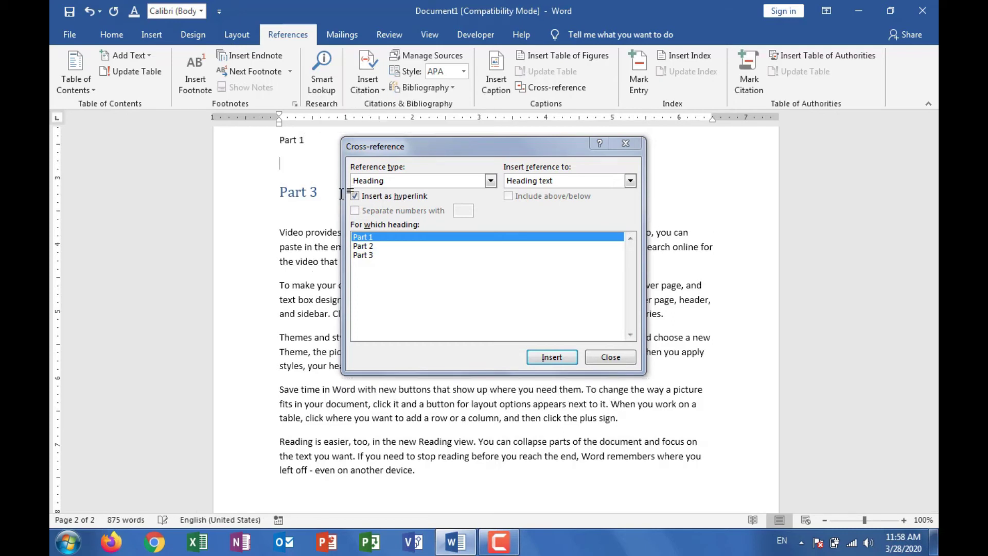
pyautogui.click(362, 247)
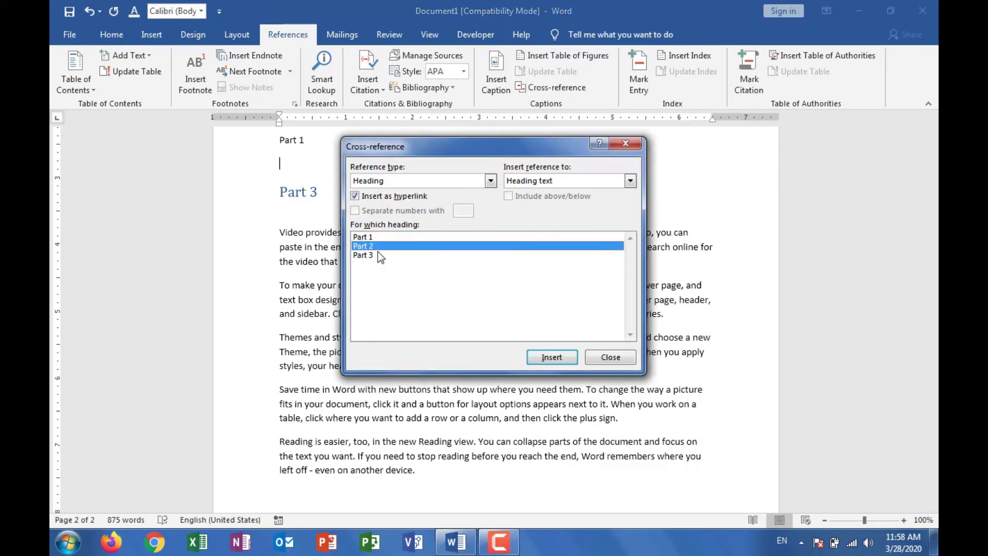
pyautogui.click(545, 357)
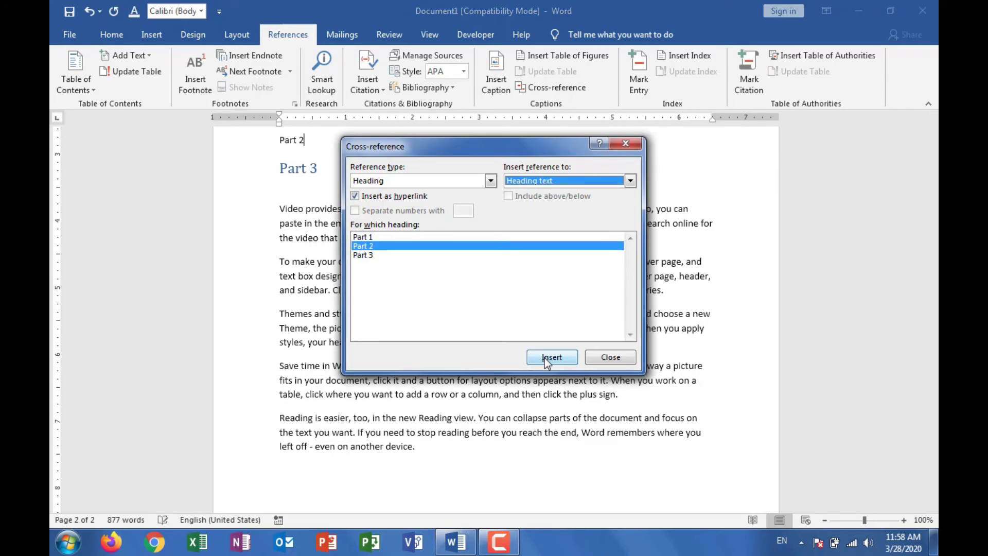
# Follow the Part 2 cross-reference to its heading and add blank lines above and below that heading
pyautogui.click(295, 142)
pyautogui.keyDown('ctrl'); pyautogui.click(292, 142); pyautogui.keyUp('ctrl')
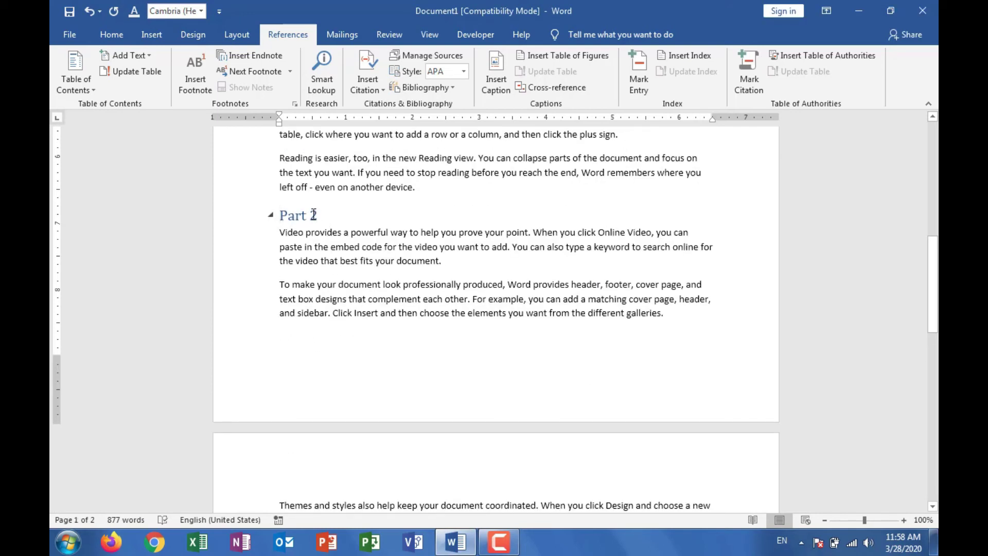
pyautogui.press('Return')
pyautogui.press('Down')
pyautogui.press('Return')
pyautogui.press('Up')
pyautogui.press('Up')
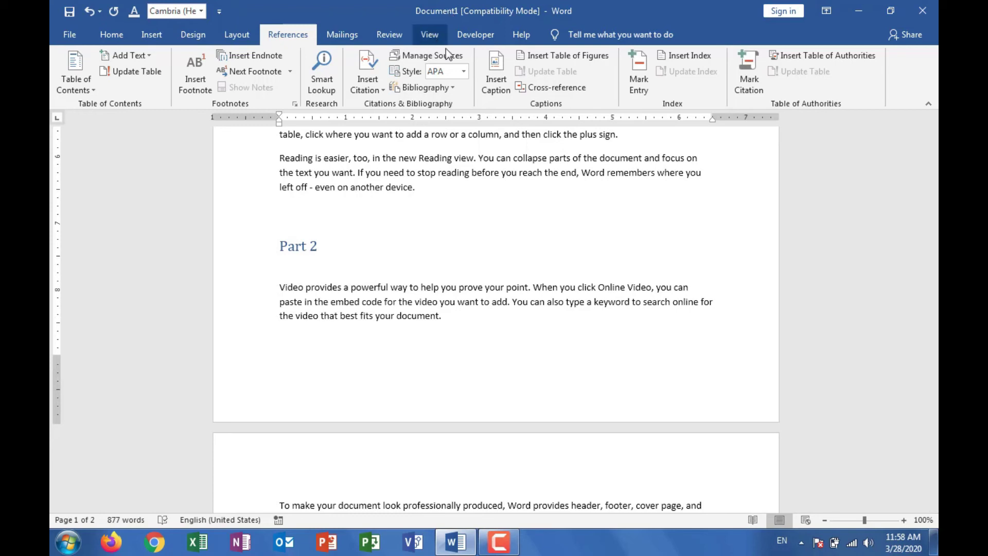
# Insert hyperlinked cross-references to the Part 1 heading above the Part 2 heading and to the Part 3 heading below it
pyautogui.click(547, 89)
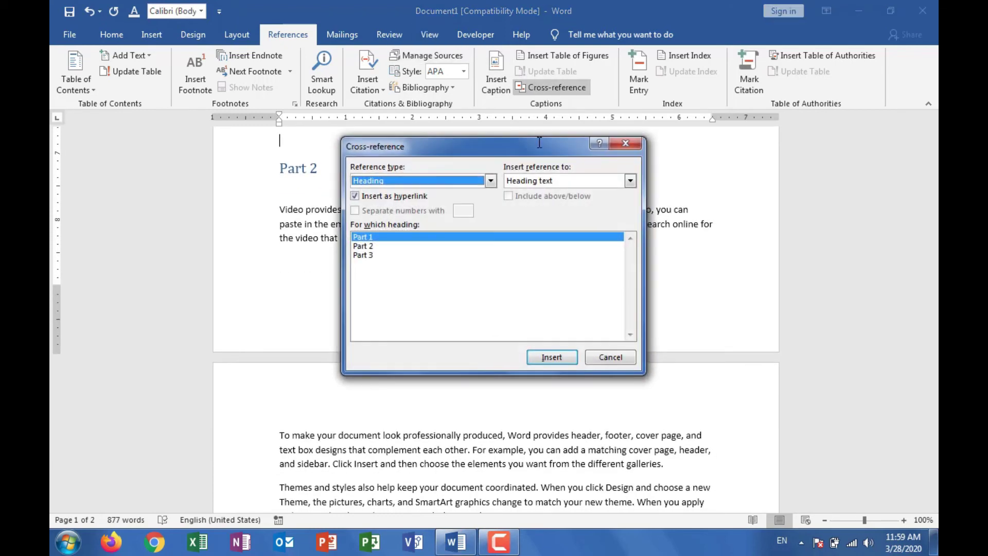
pyautogui.click(551, 357)
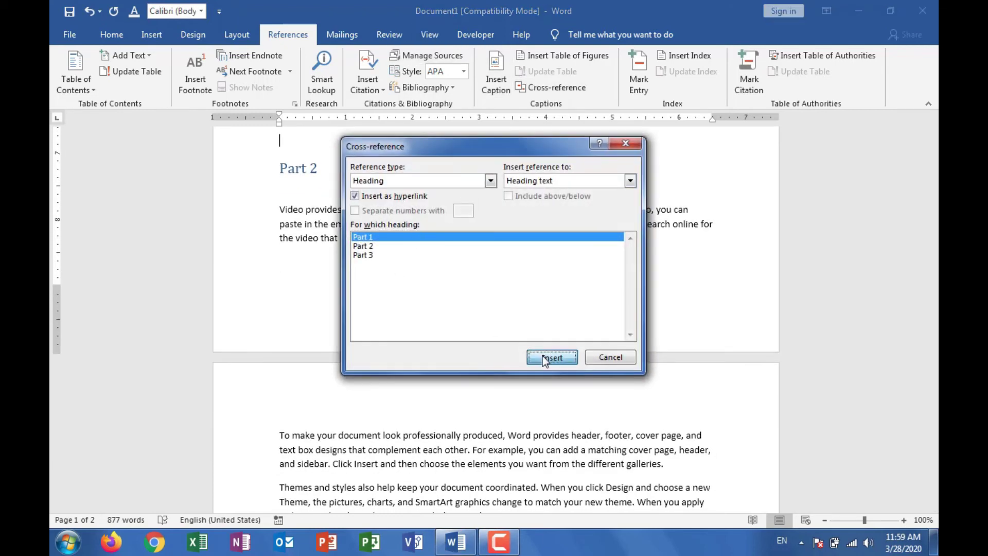
pyautogui.click(280, 204)
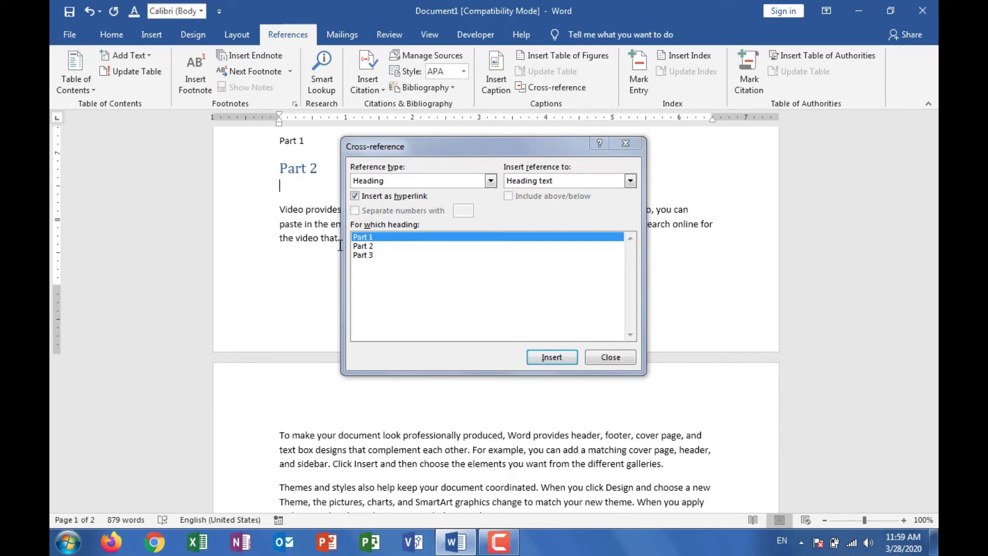
pyautogui.click(368, 256)
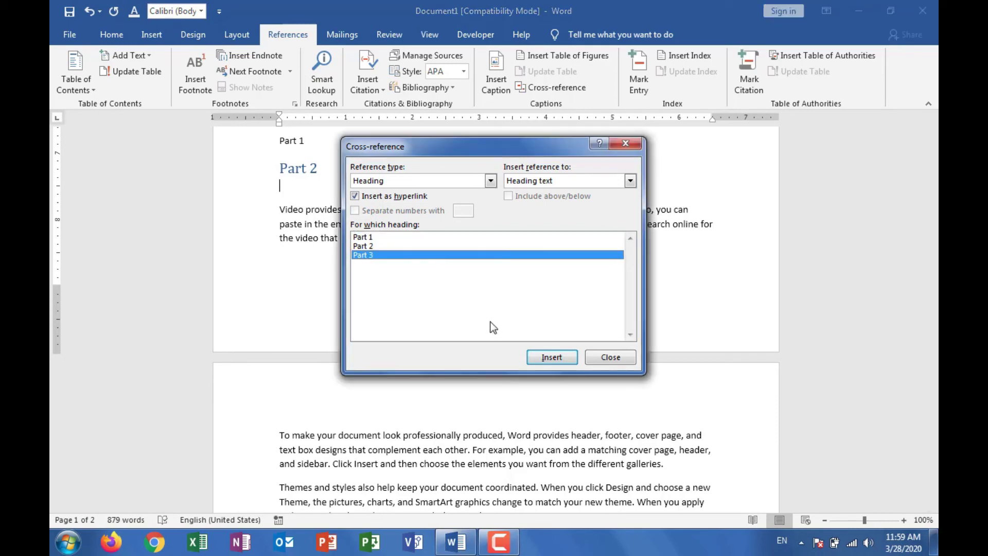
pyautogui.click(535, 359)
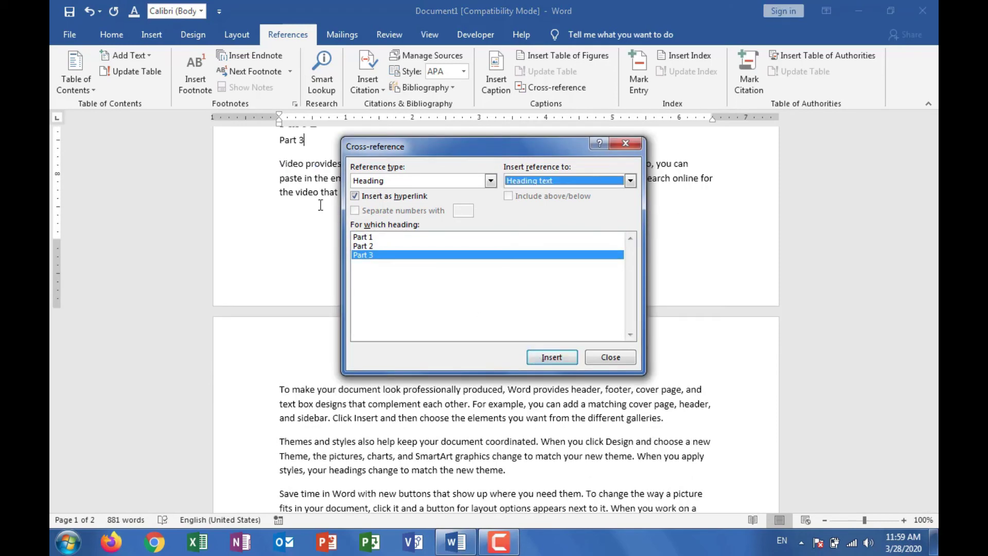
# Follow the Part 1 cross-reference above the Part 2 heading and add two blank lines beneath the Part 1 heading
pyautogui.moveTo(930, 351); pyautogui.dragTo(930, 267)
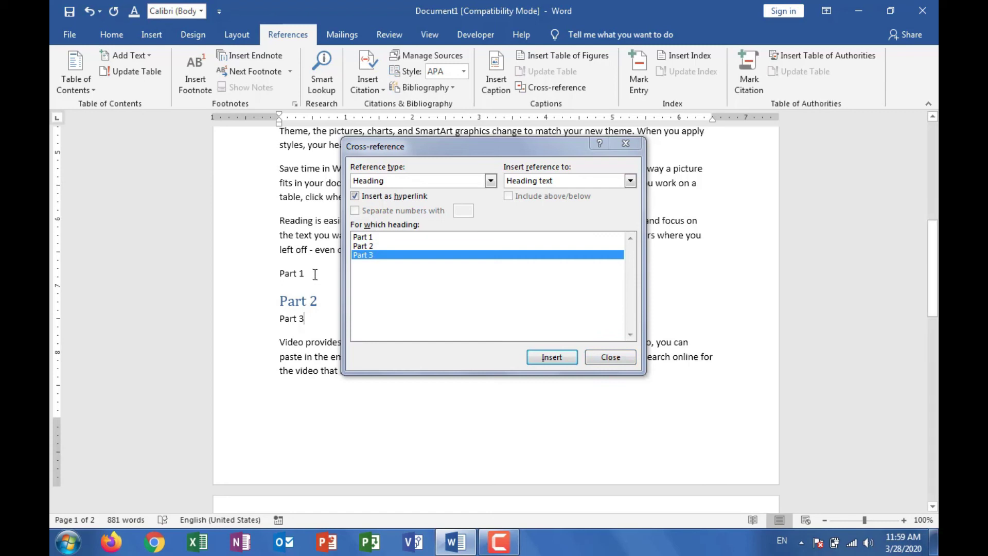
pyautogui.keyDown('ctrl'); pyautogui.click(291, 274); pyautogui.keyUp('ctrl')
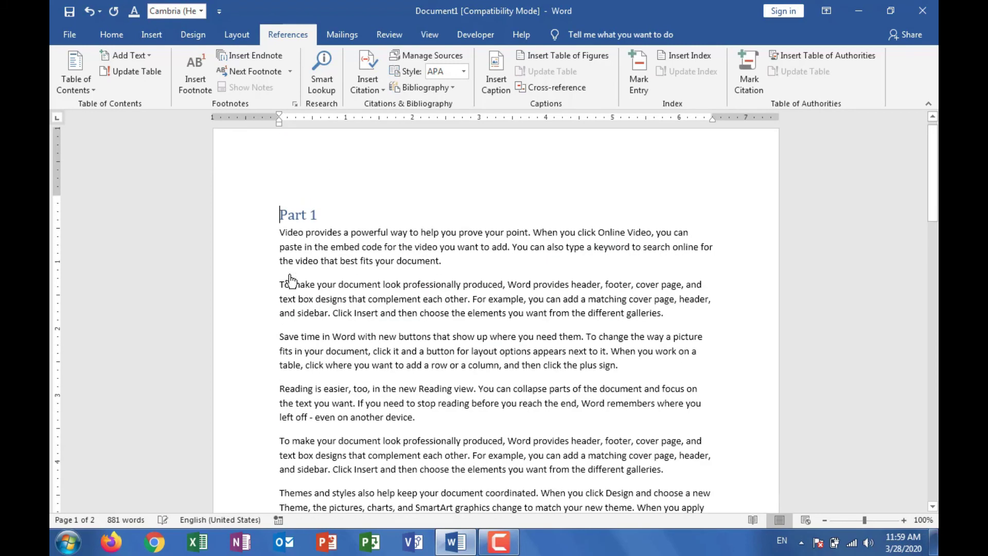
pyautogui.click(279, 239)
pyautogui.press('Return')
pyautogui.press('Return')
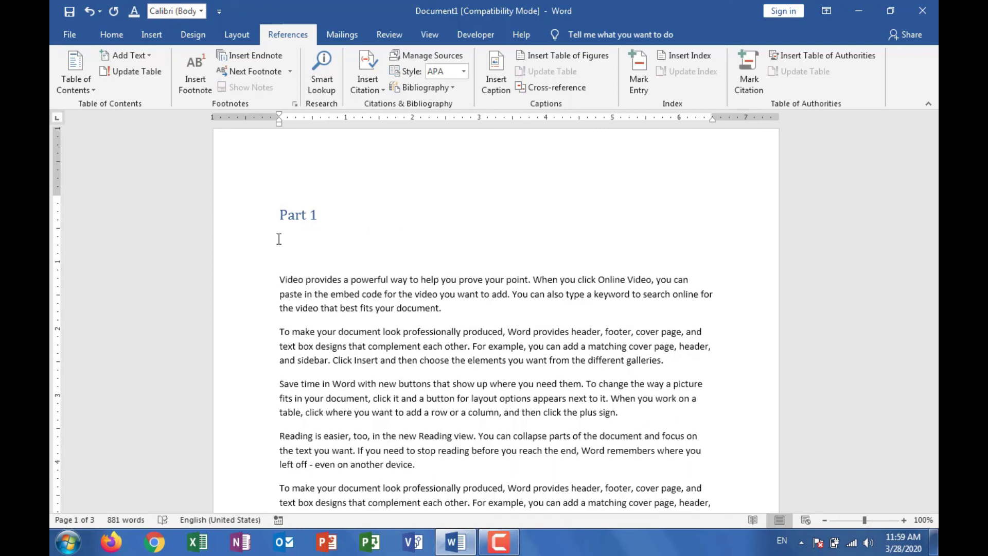
# Insert cross-references to the Part 2 and Part 3 heading text on separate lines beneath the Part 1 heading
pyautogui.click(551, 88)
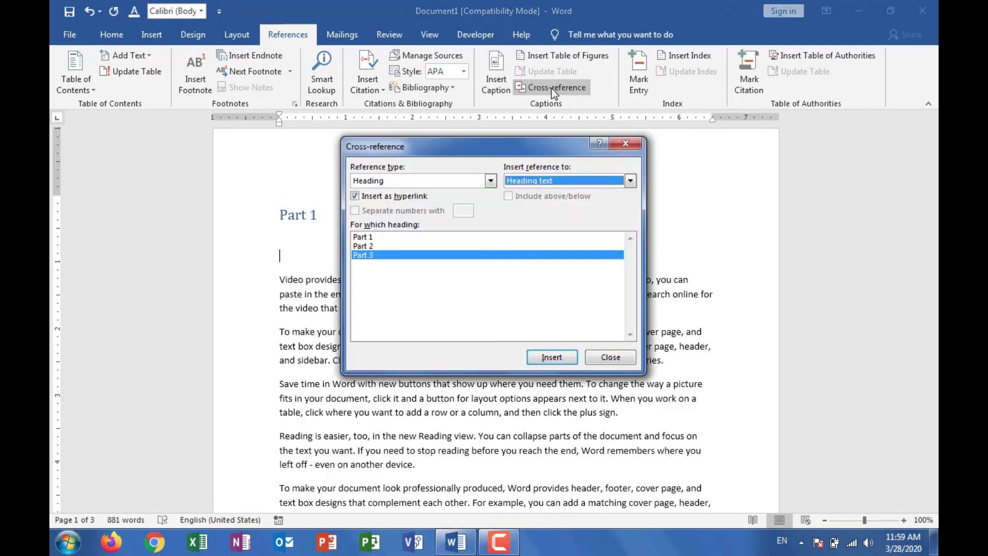
pyautogui.click(368, 245)
pyautogui.click(553, 356)
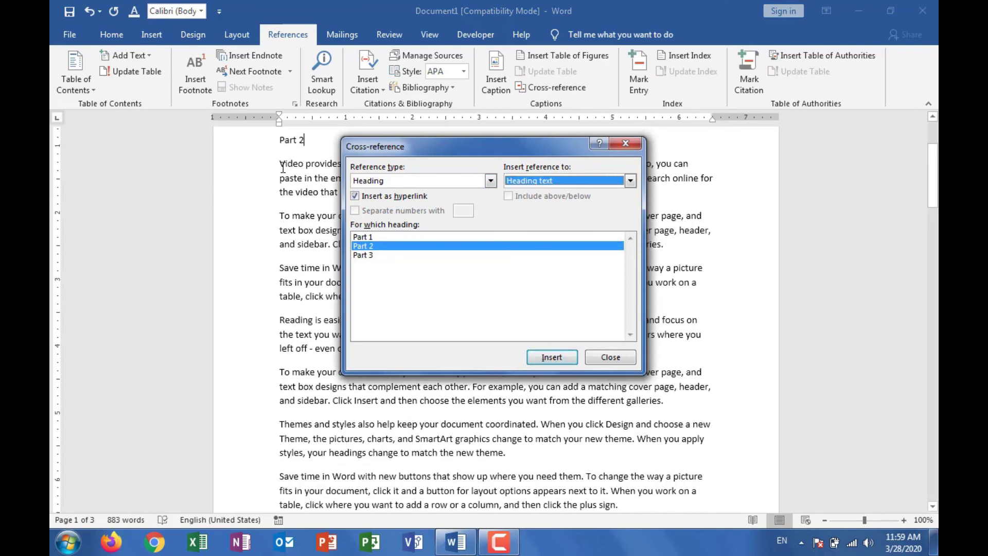
pyautogui.click(312, 144)
pyautogui.press('Return')
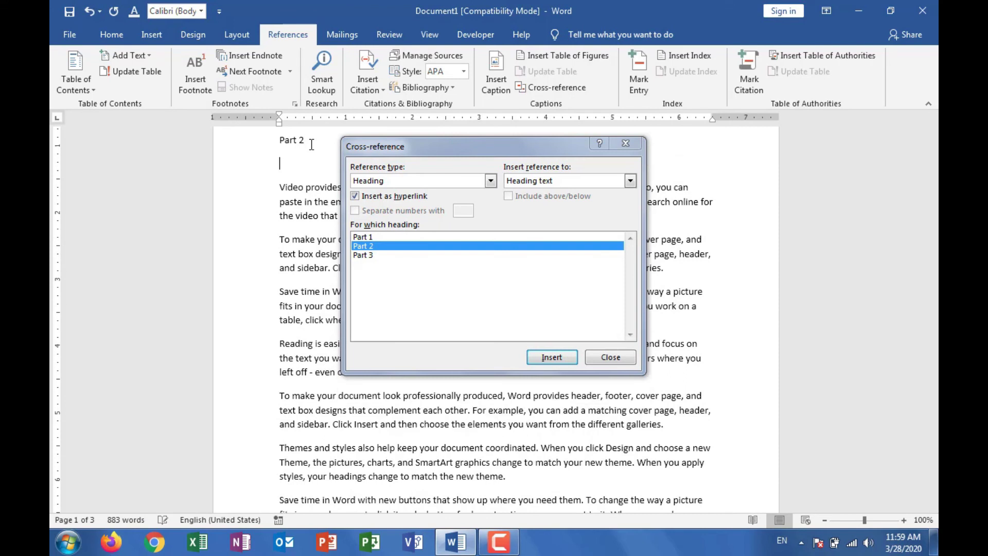
pyautogui.click(365, 256)
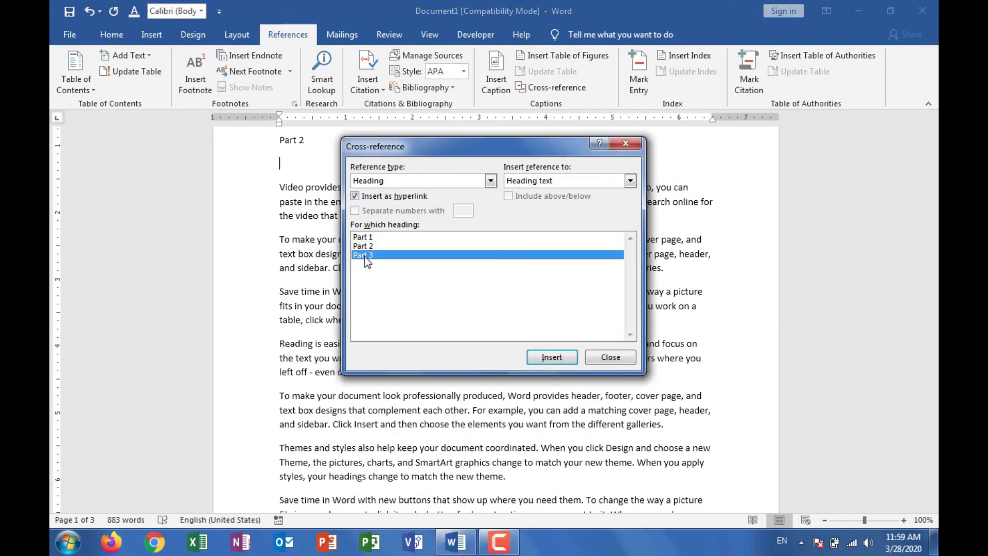
pyautogui.click(554, 363)
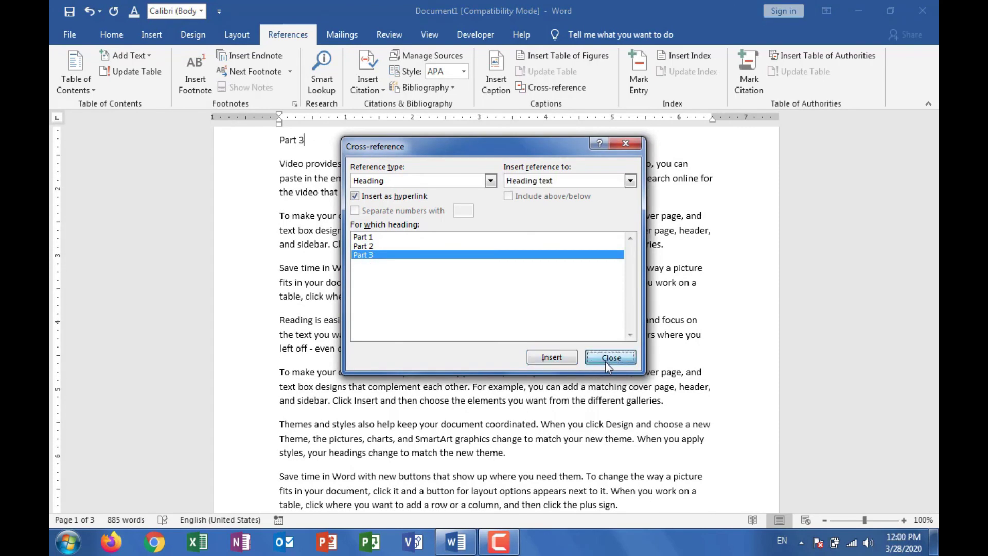
pyautogui.click(605, 361)
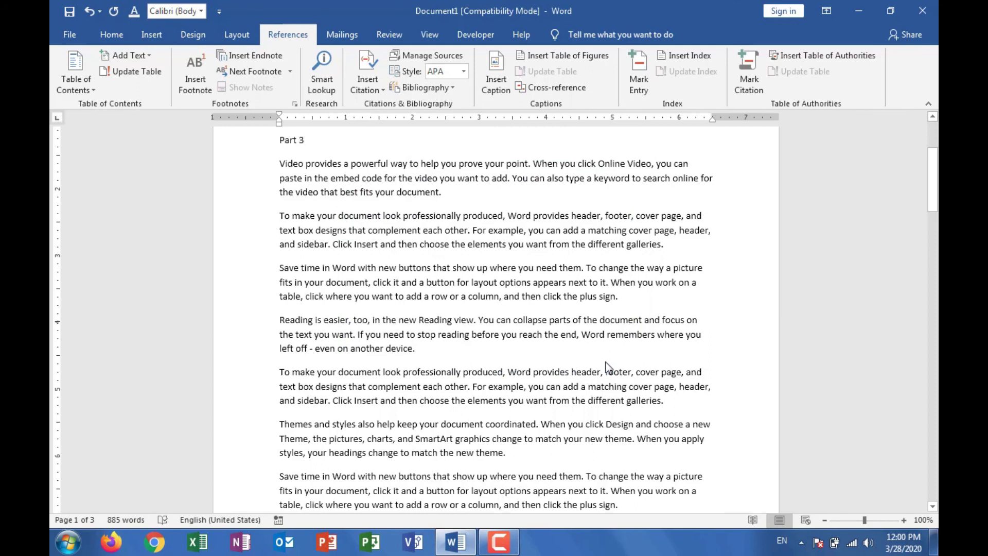
pyautogui.press('Up')
pyautogui.press('Up')
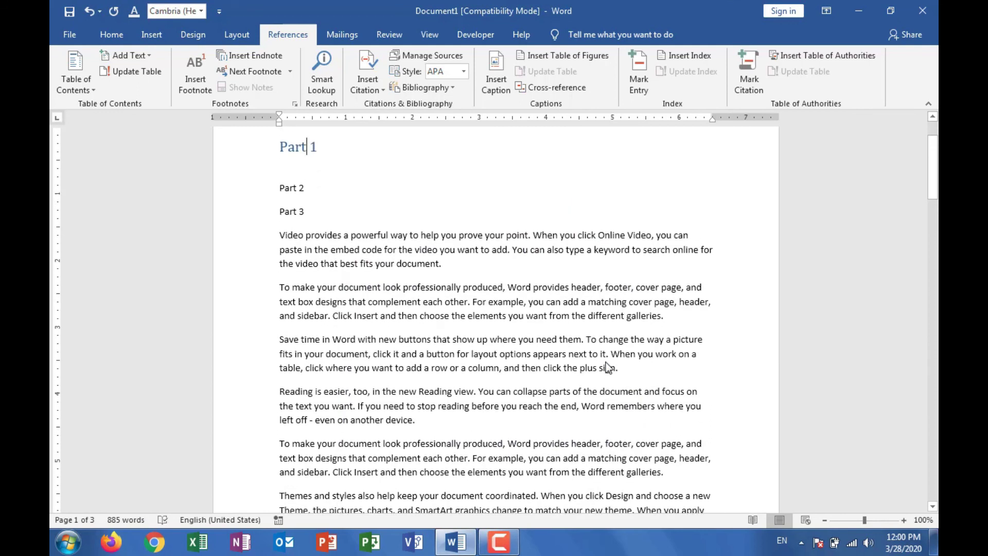
# Remove the blank line between the Part 1 heading and the Part 2 cross-reference beneath it
pyautogui.press('Delete')
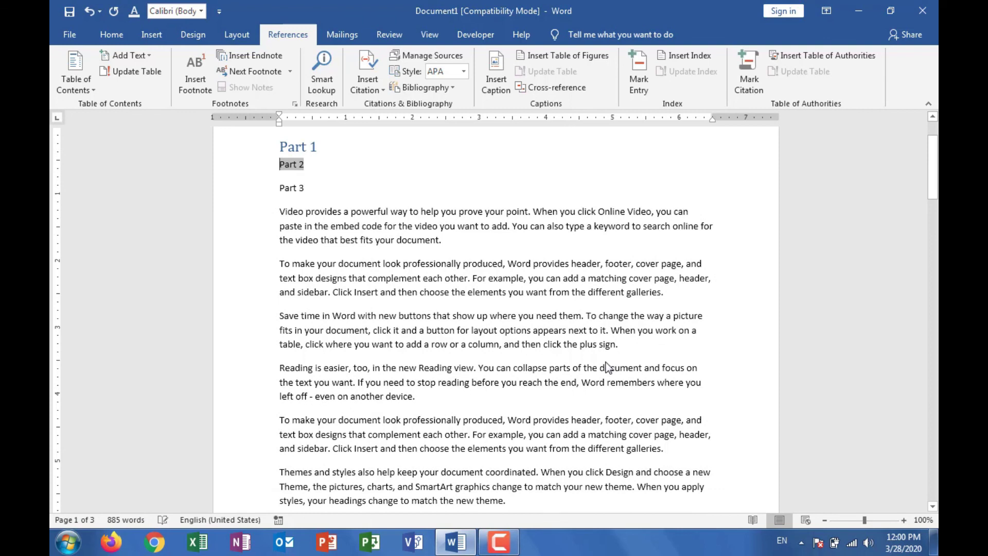
pyautogui.click(369, 186)
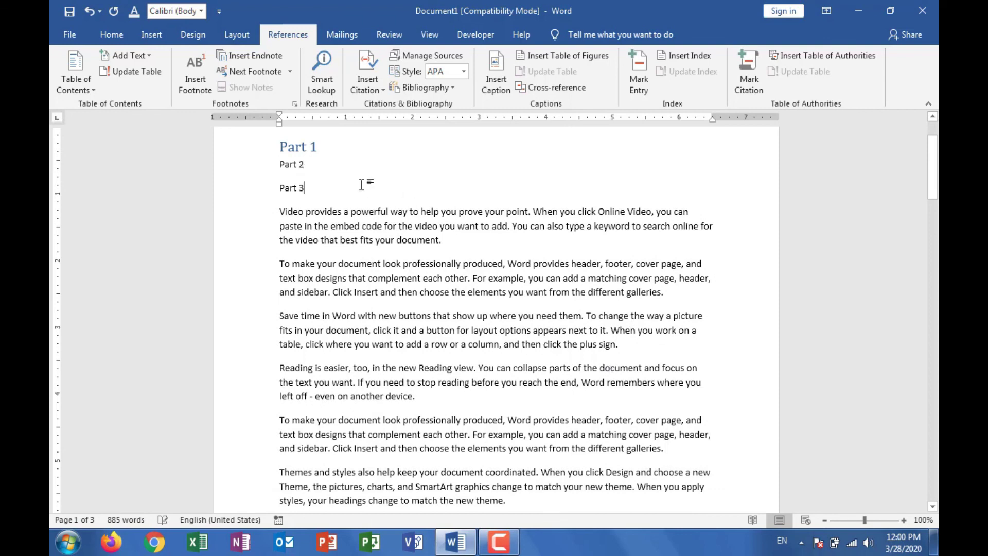
# Test the cross-reference links by following them from Part 1 to Part 2, on to Part 3, and back to Part 1
pyautogui.keyDown('ctrl'); pyautogui.click(294, 166); pyautogui.keyUp('ctrl')
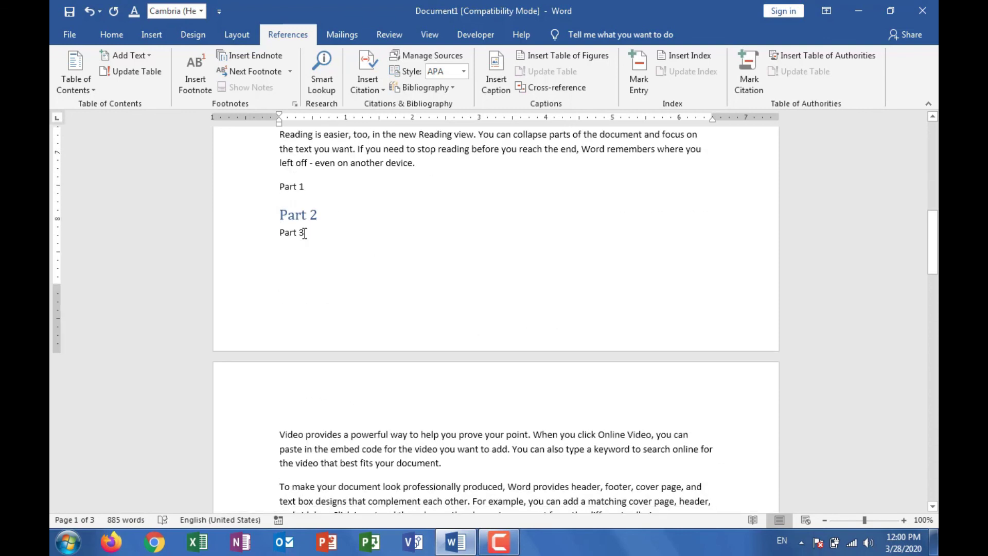
pyautogui.tripleClick(293, 237)
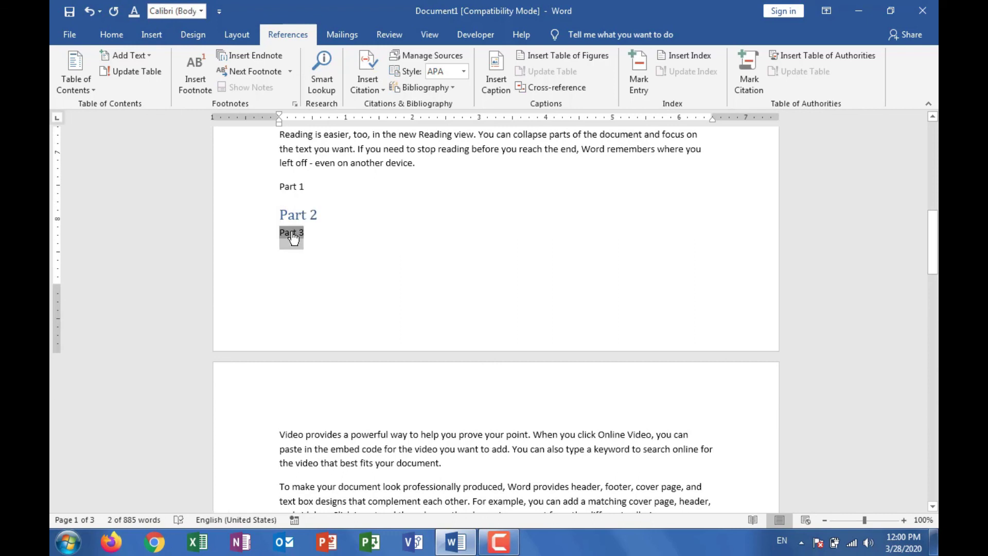
pyautogui.moveTo(294, 236); pyautogui.dragTo(282, 169)
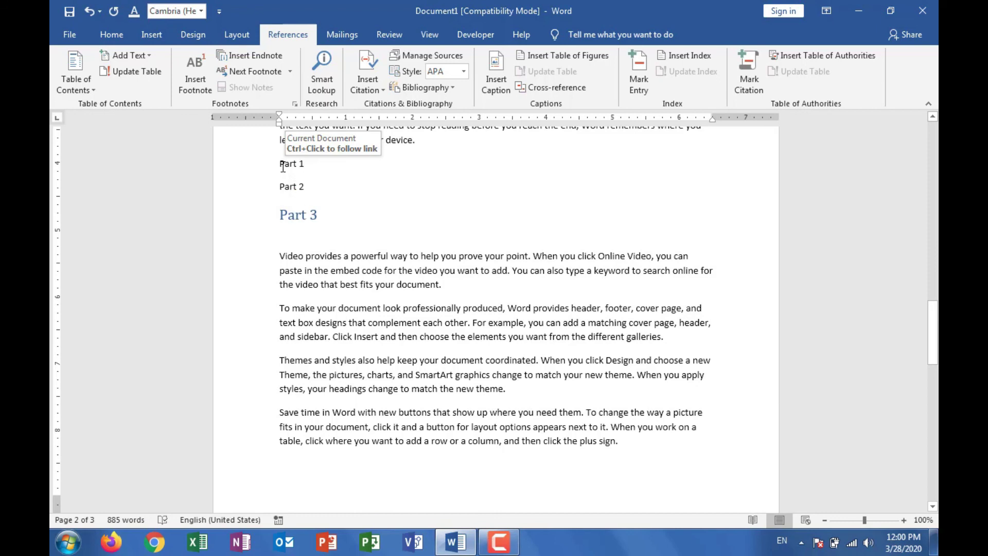
pyautogui.keyDown('ctrl'); pyautogui.click(282, 167); pyautogui.keyUp('ctrl')
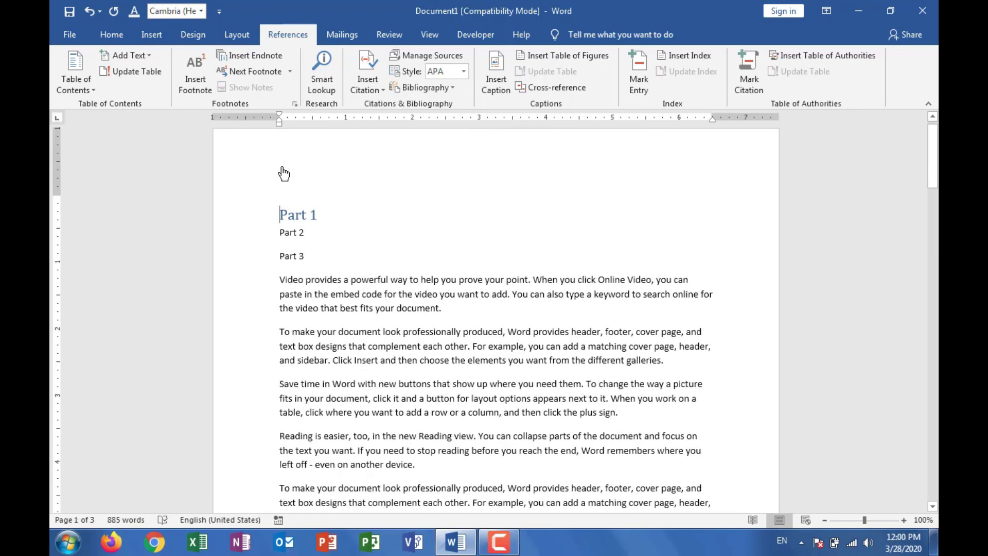